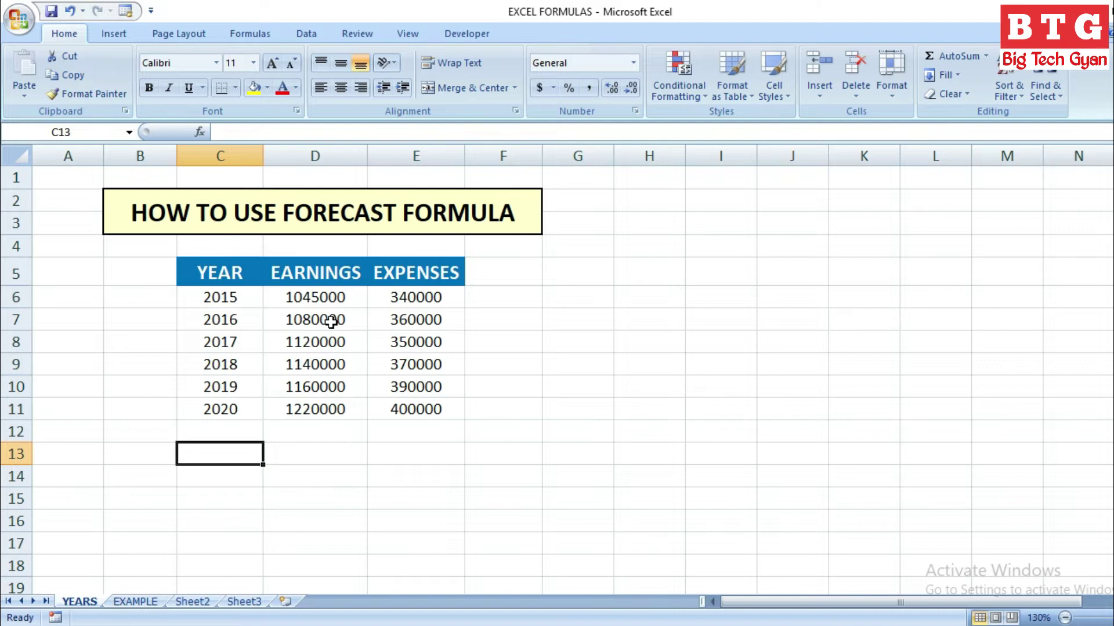
- Add 2021 in C13 and enter =FORECAST(C13,D6:D11,C6:C11) in D13 to forecast its earnings
{"action": "type", "text": "2021"}
{"action": "key", "text": "Tab"}
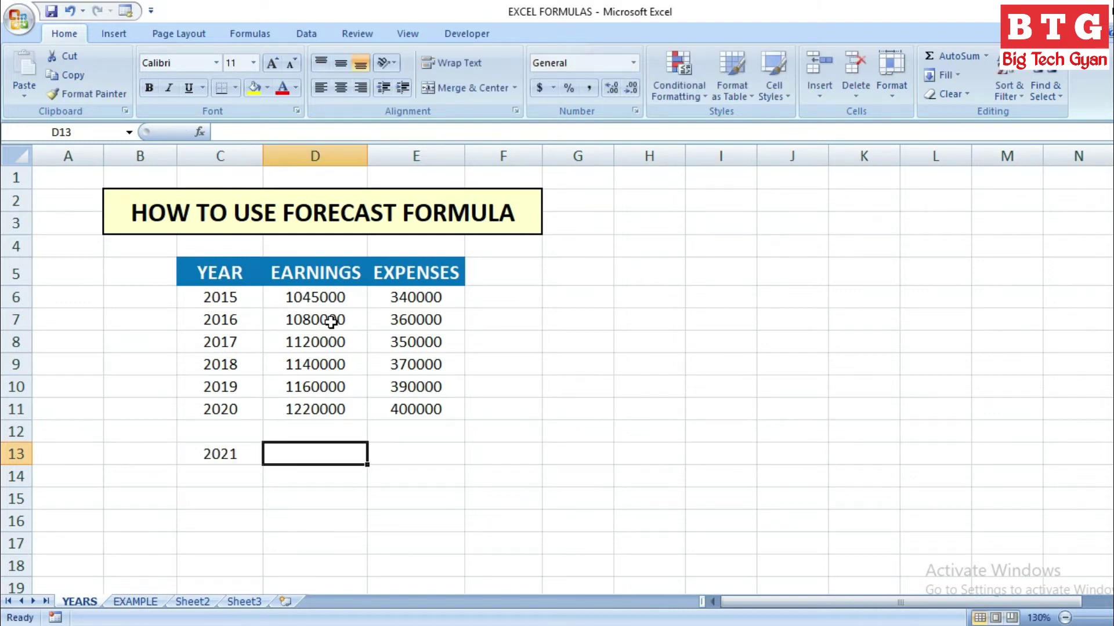
{"action": "type", "text": "=FO"}
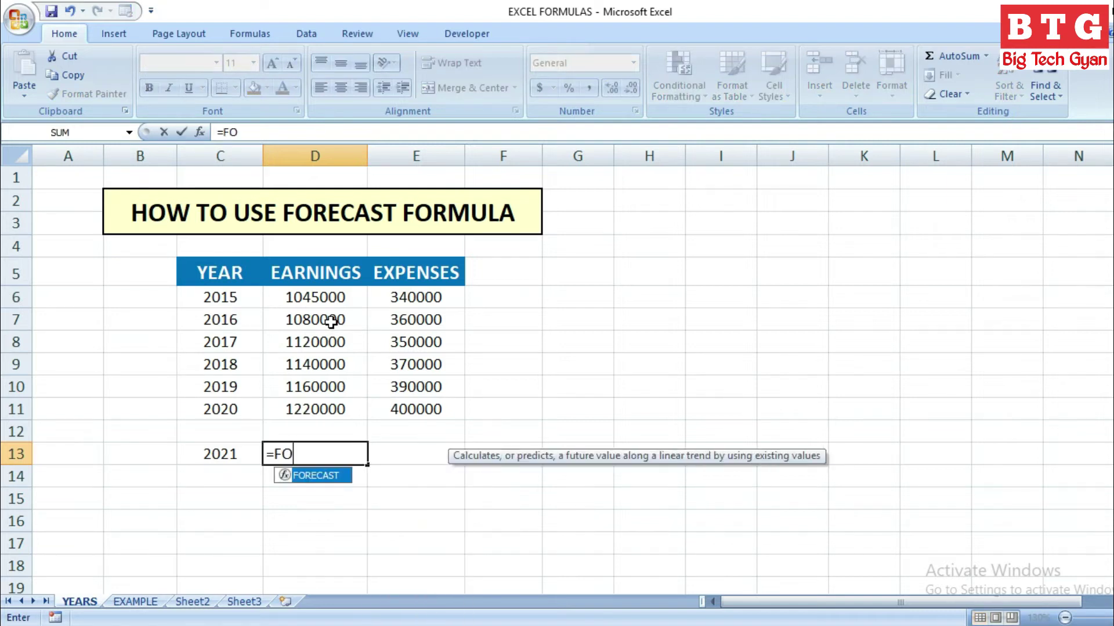
{"action": "type", "text": "RECA"}
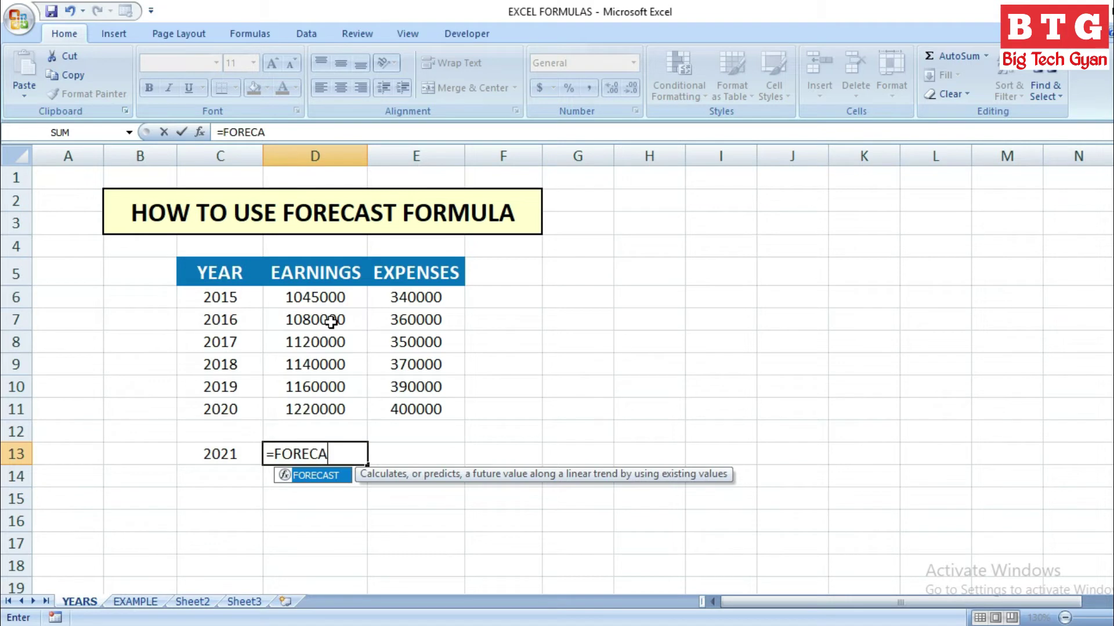
{"action": "type", "text": "ST"}
{"action": "type", "text": "("}
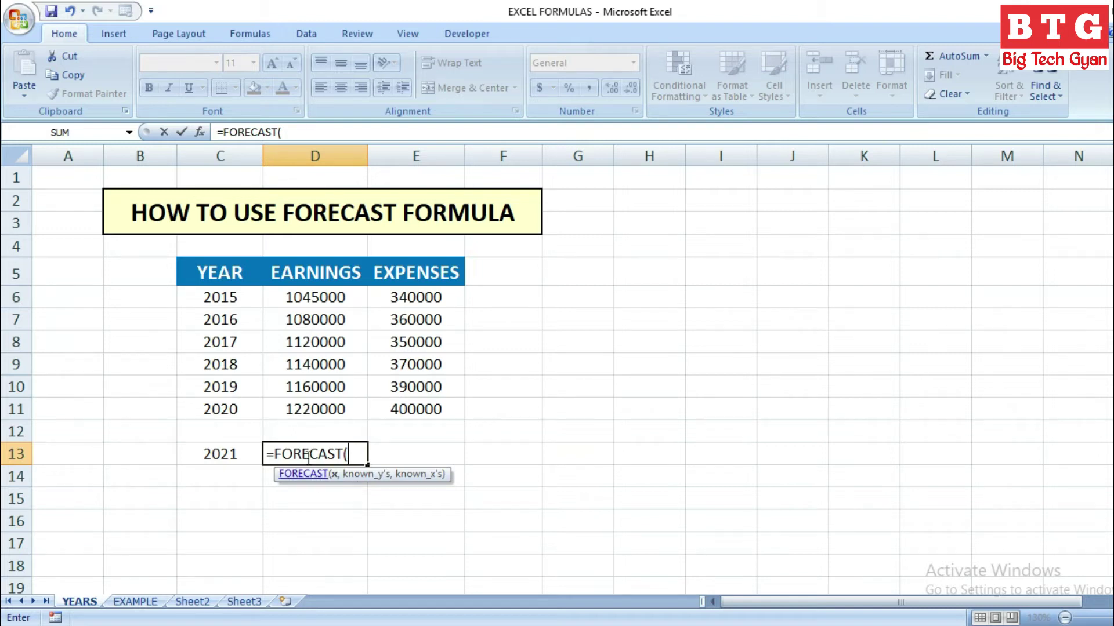
{"action": "left_click", "coordinate": [210, 455]}
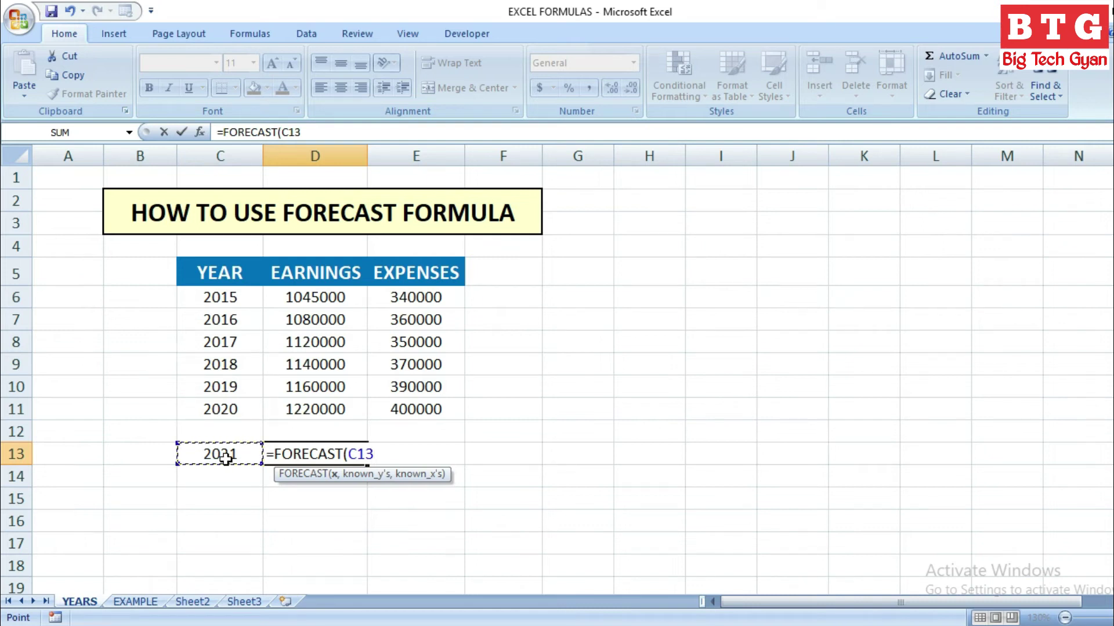
{"action": "type", "text": ","}
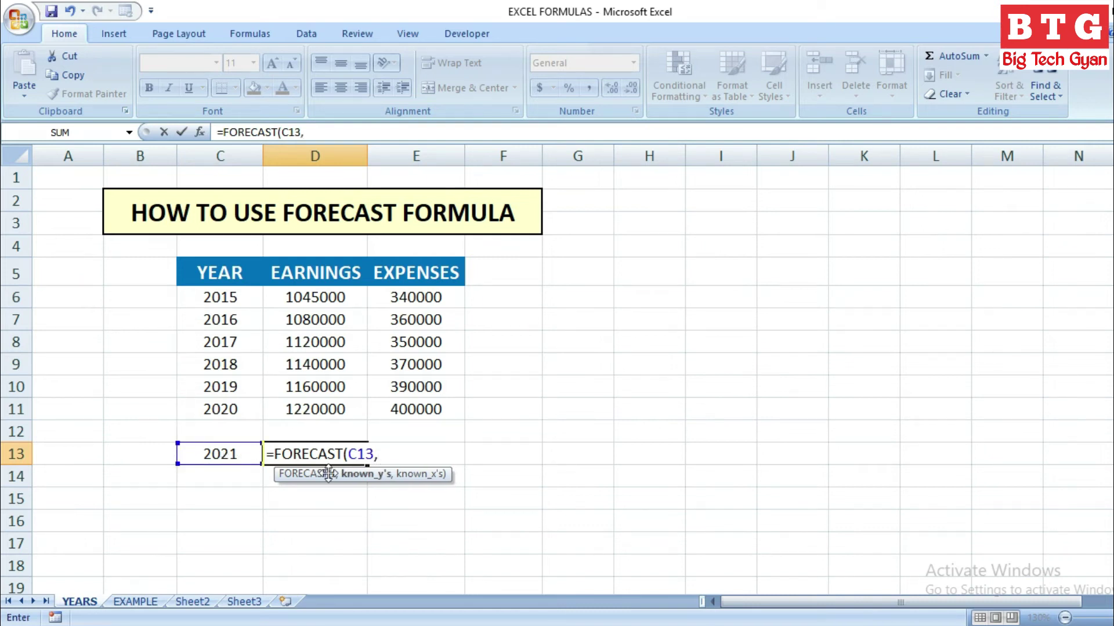
{"action": "left_click", "coordinate": [323, 297]}
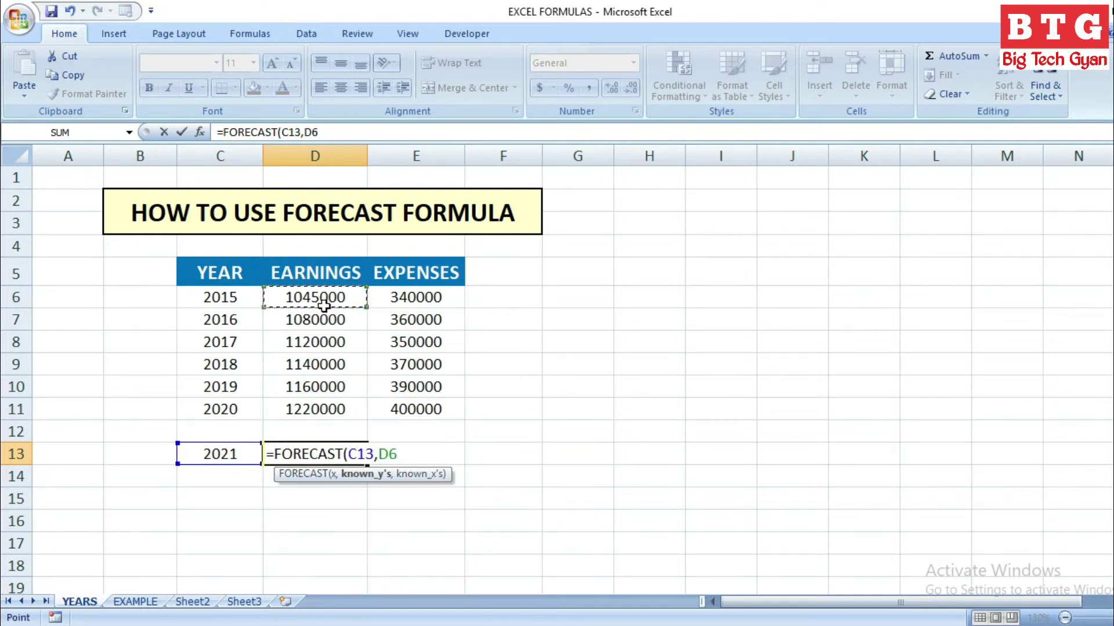
{"action": "left_click_drag", "start_coordinate": [323, 305], "coordinate": [320, 410]}
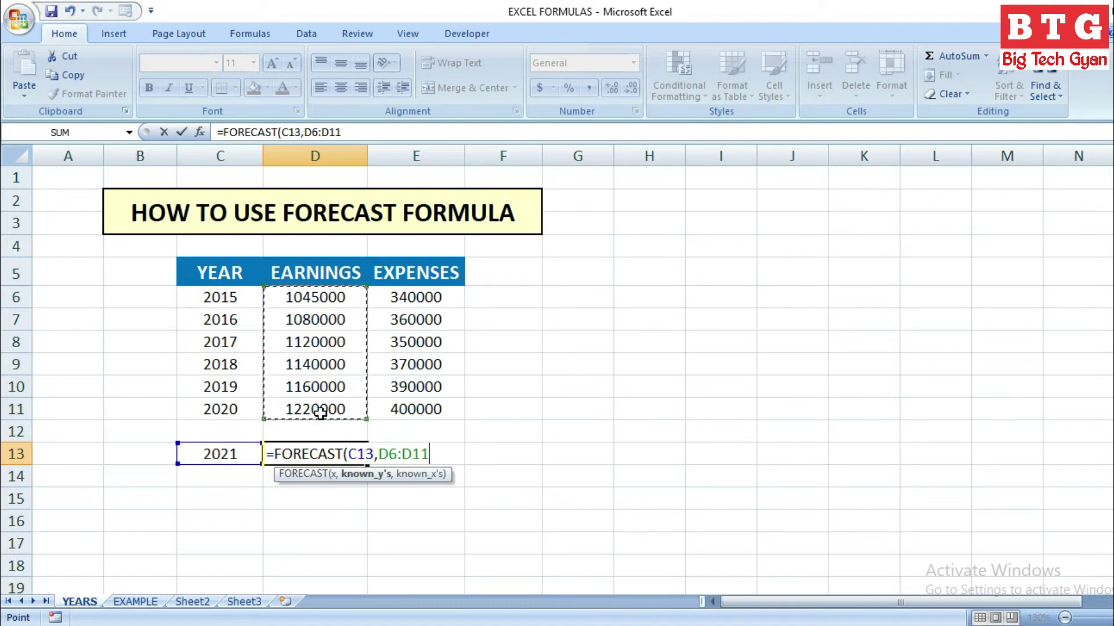
{"action": "type", "text": ","}
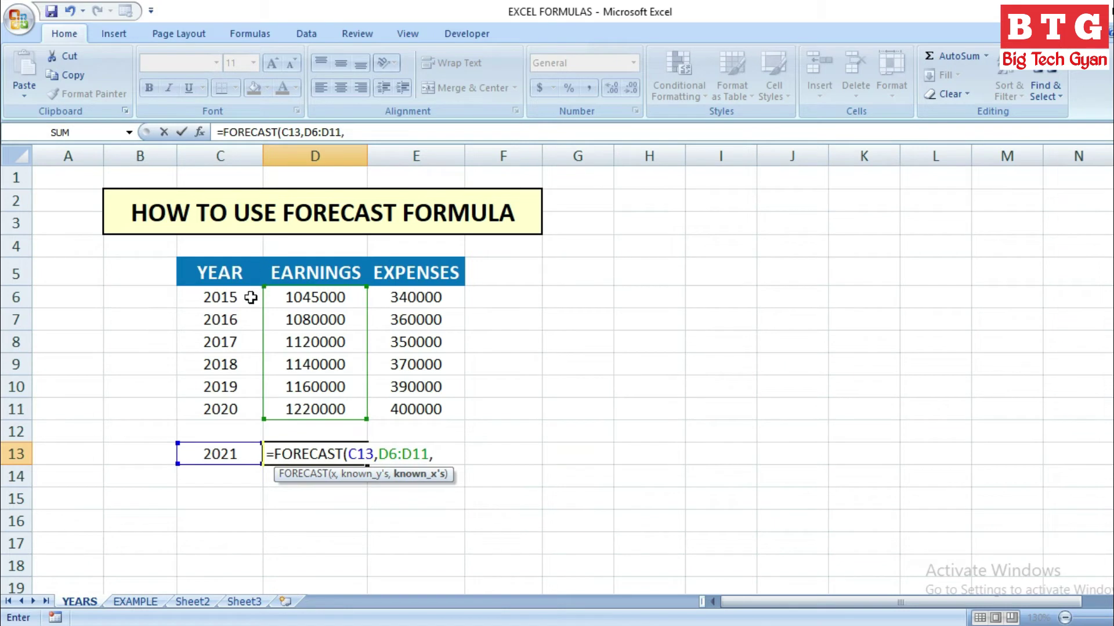
{"action": "left_click_drag", "start_coordinate": [232, 298], "coordinate": [233, 409]}
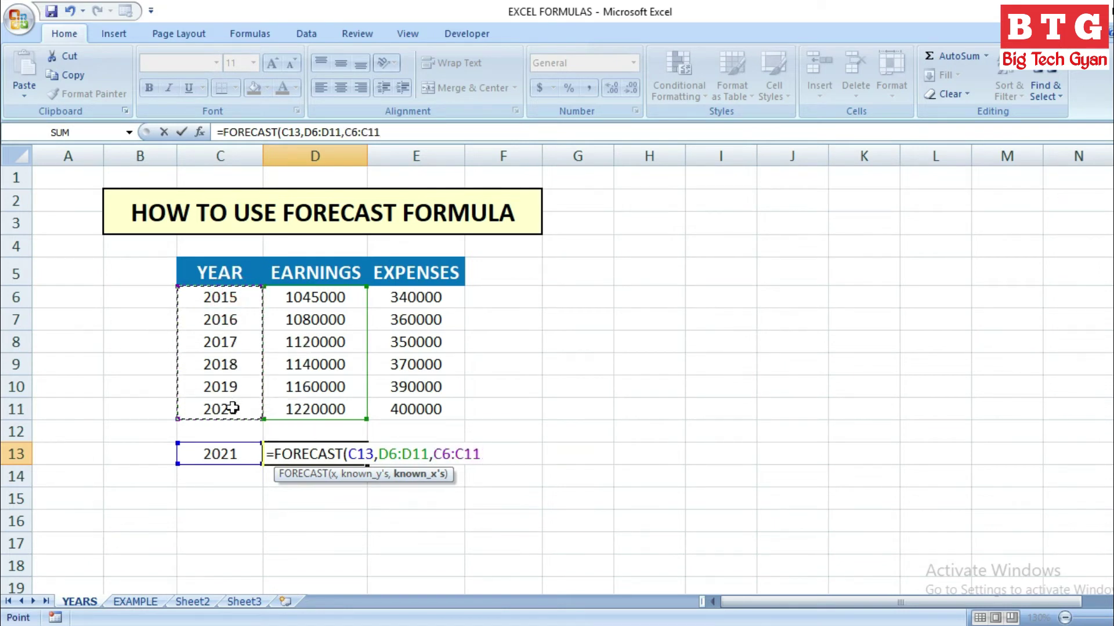
{"action": "type", "text": ")"}
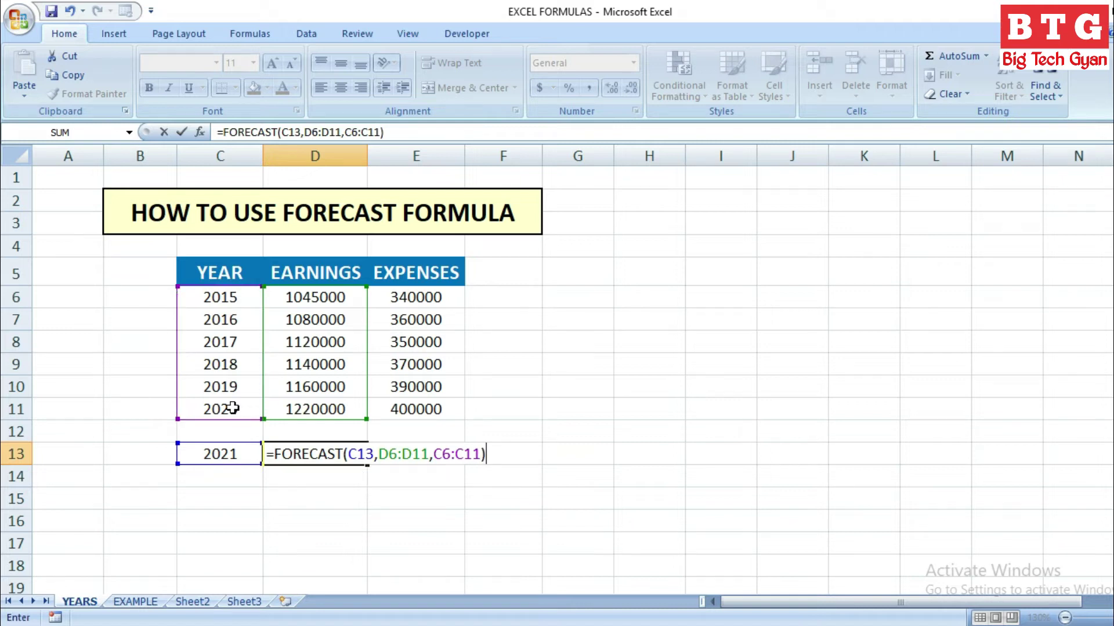
{"action": "key", "text": "Return"}
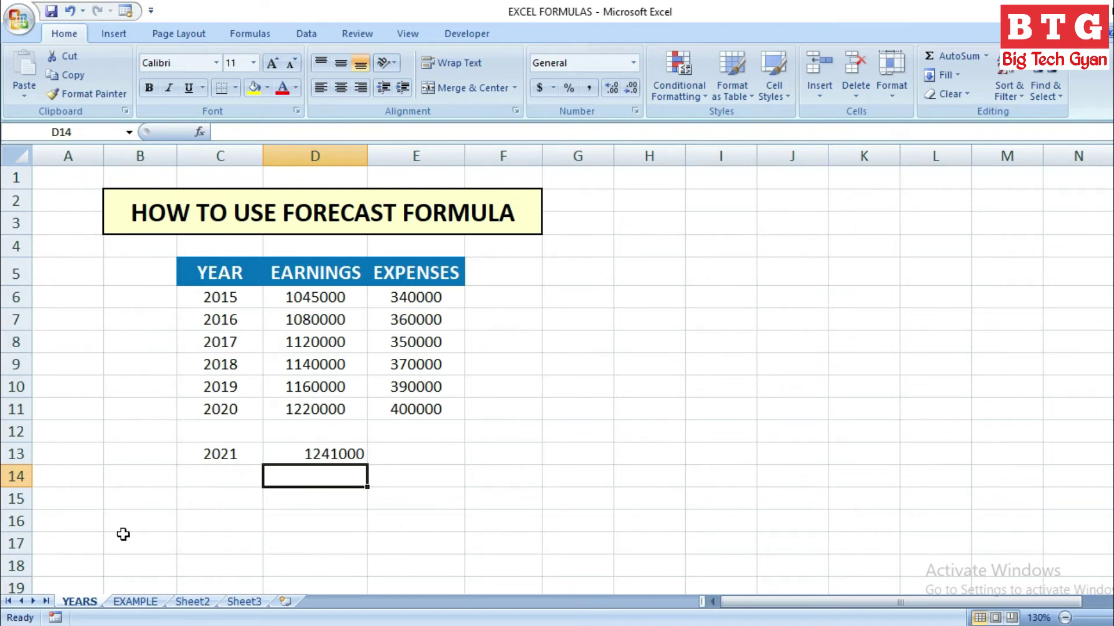
{"action": "left_click", "coordinate": [145, 601]}
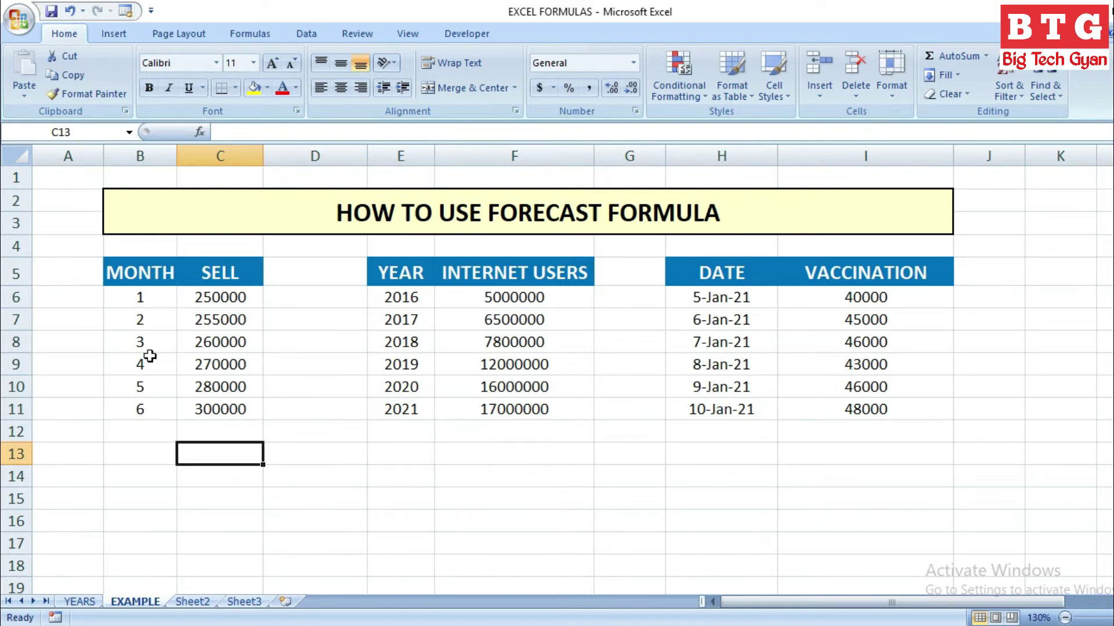
{"action": "left_click", "coordinate": [80, 603]}
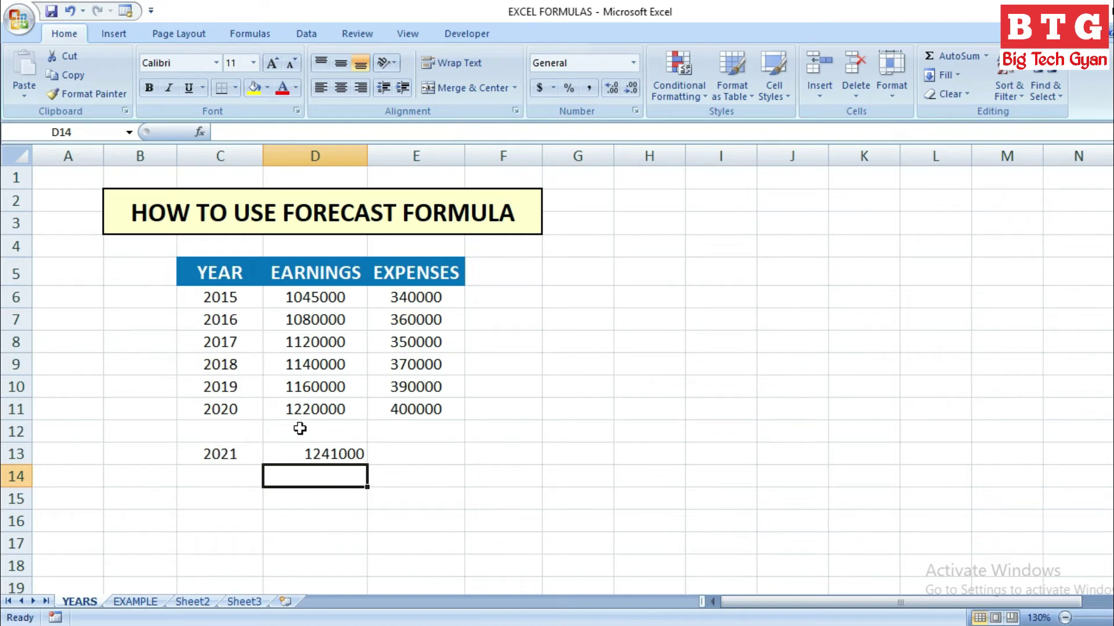
- Enter =FORECAST(C13,E6:E11,C6:C11) in E13 to forecast 2021 expenses of 409333.333
{"action": "left_click", "coordinate": [400, 457]}
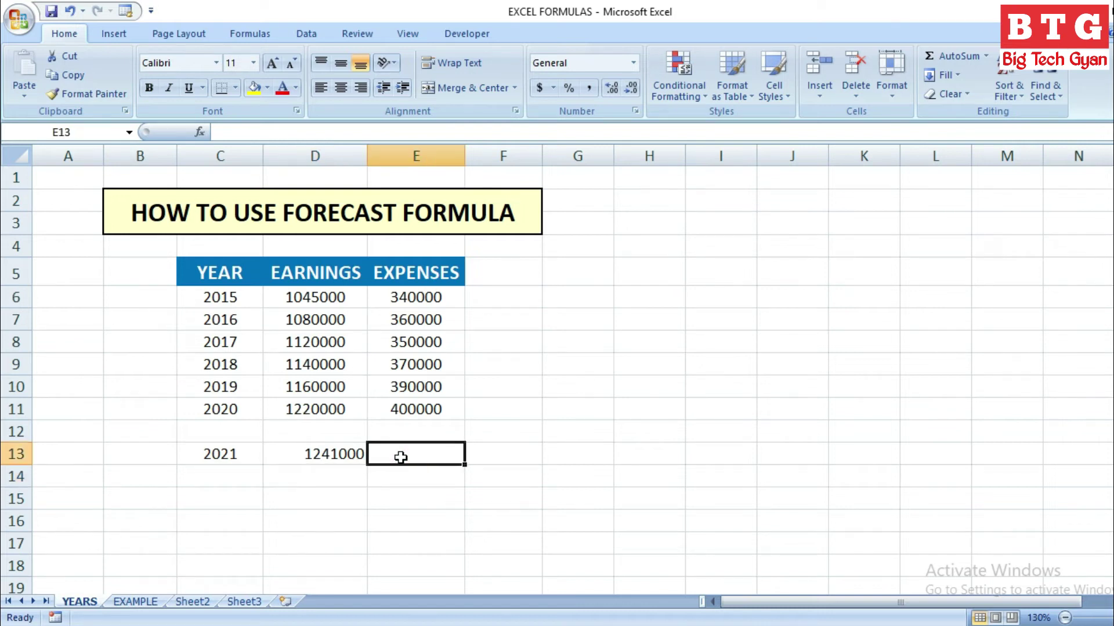
{"action": "type", "text": "="}
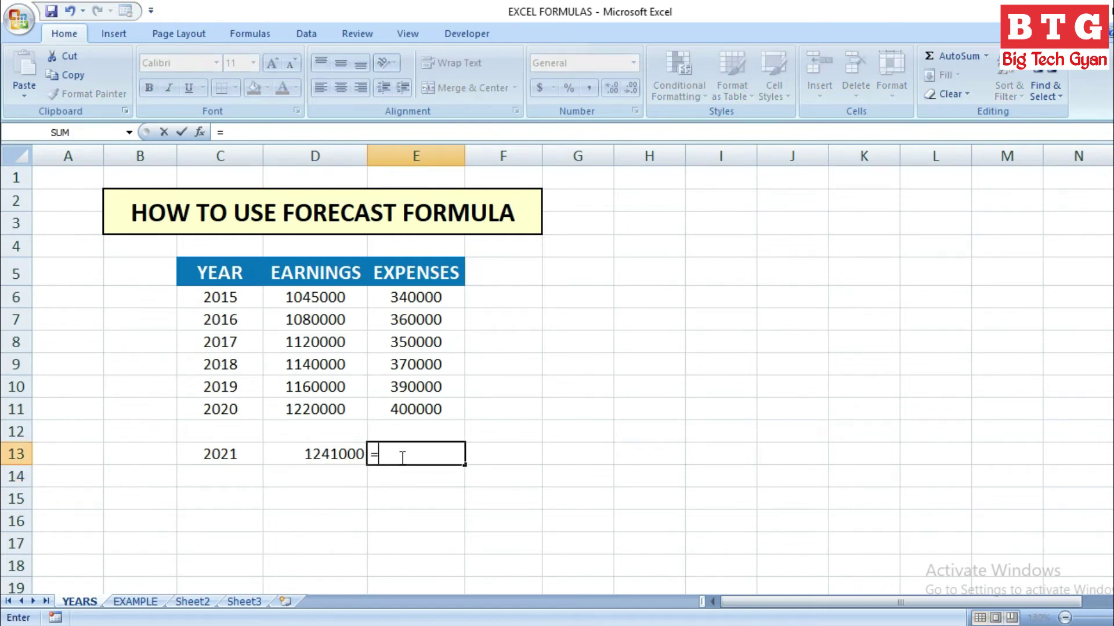
{"action": "type", "text": "FORECAST("}
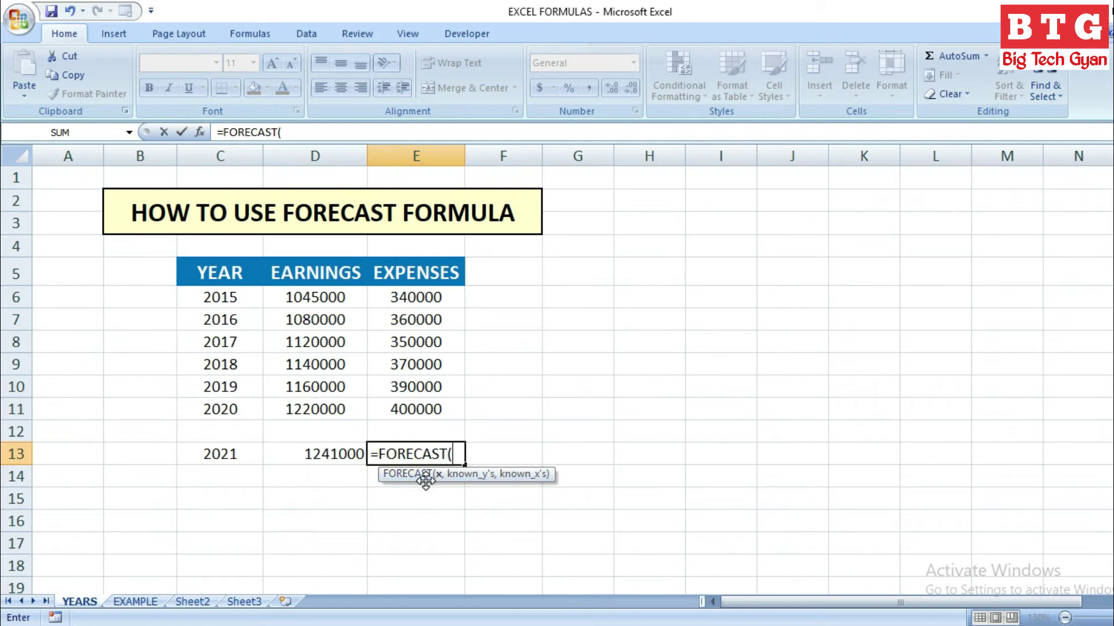
{"action": "left_click", "coordinate": [216, 452]}
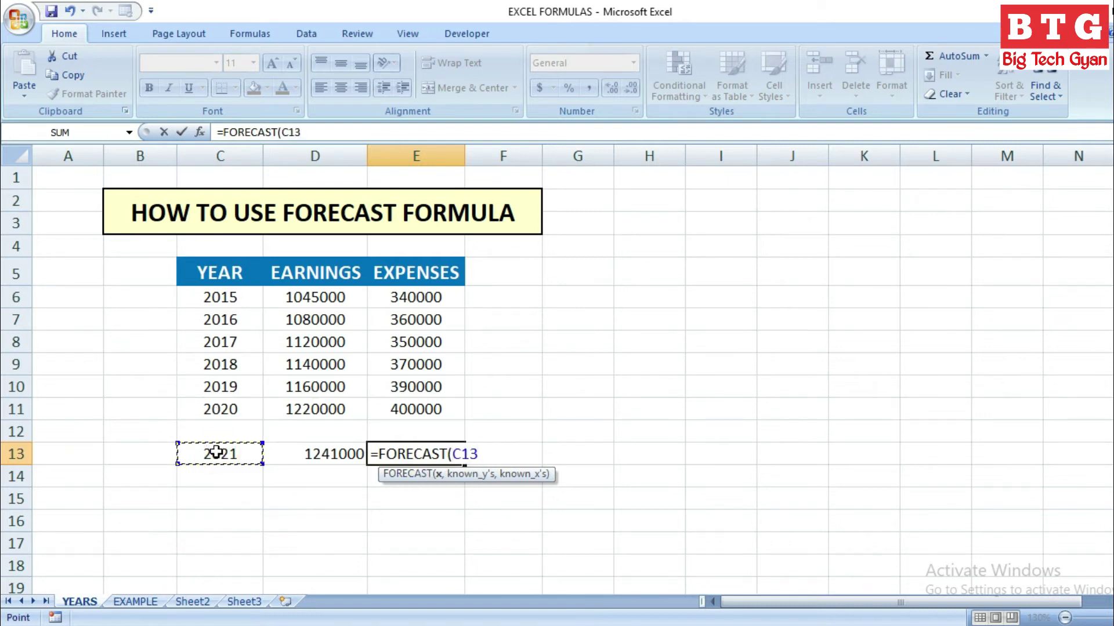
{"action": "type", "text": ","}
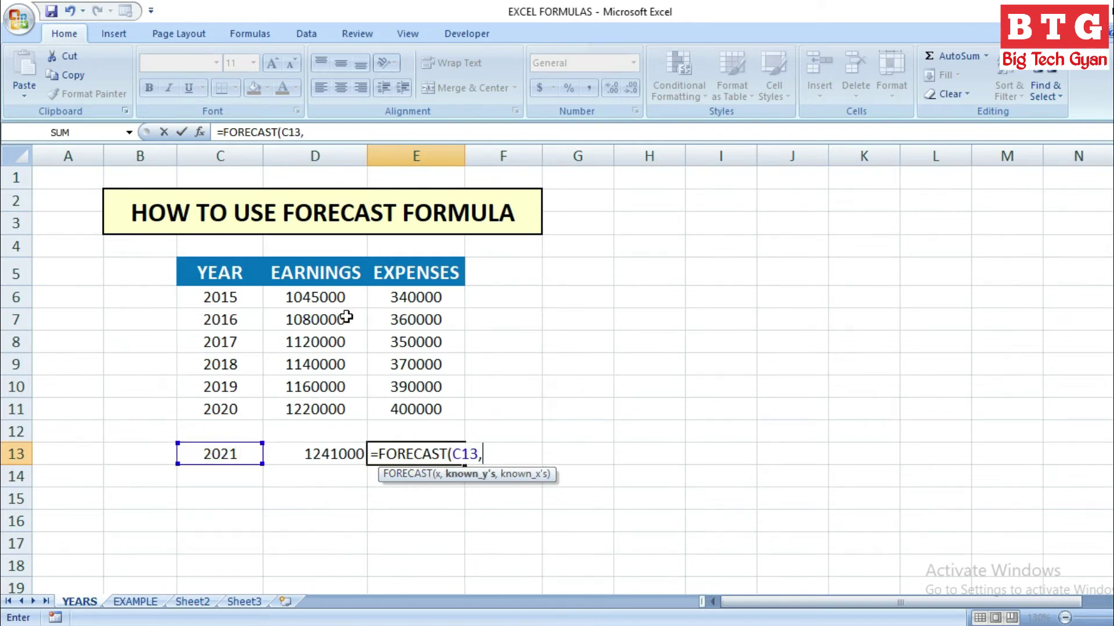
{"action": "left_click_drag", "start_coordinate": [394, 297], "coordinate": [404, 400]}
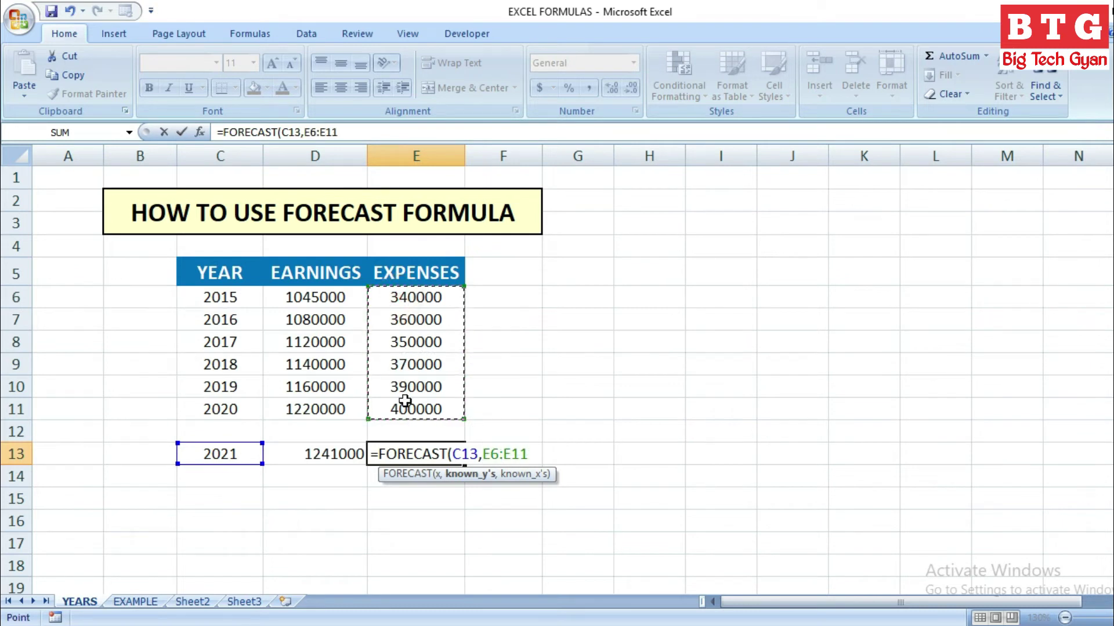
{"action": "type", "text": ","}
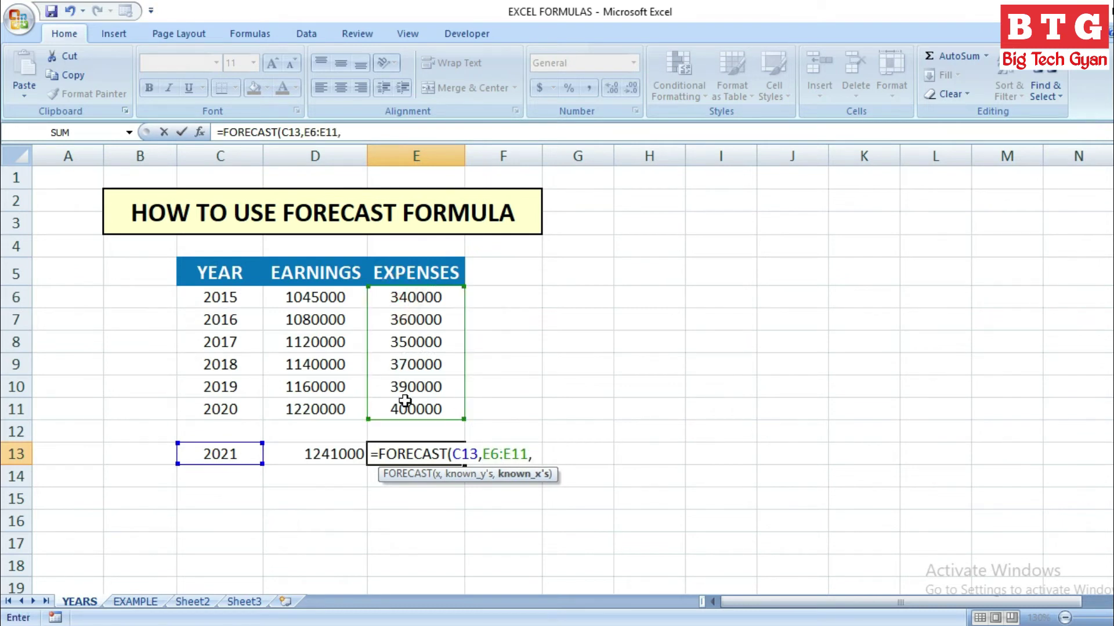
{"action": "left_click_drag", "start_coordinate": [247, 298], "coordinate": [242, 402]}
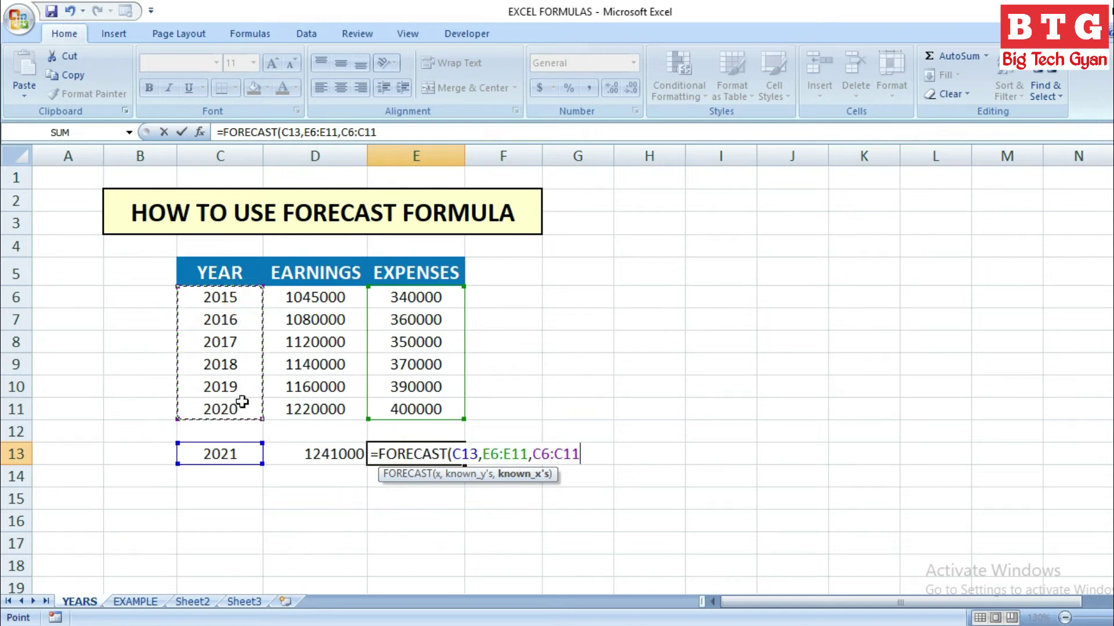
{"action": "type", "text": ")"}
{"action": "key", "text": "Return"}
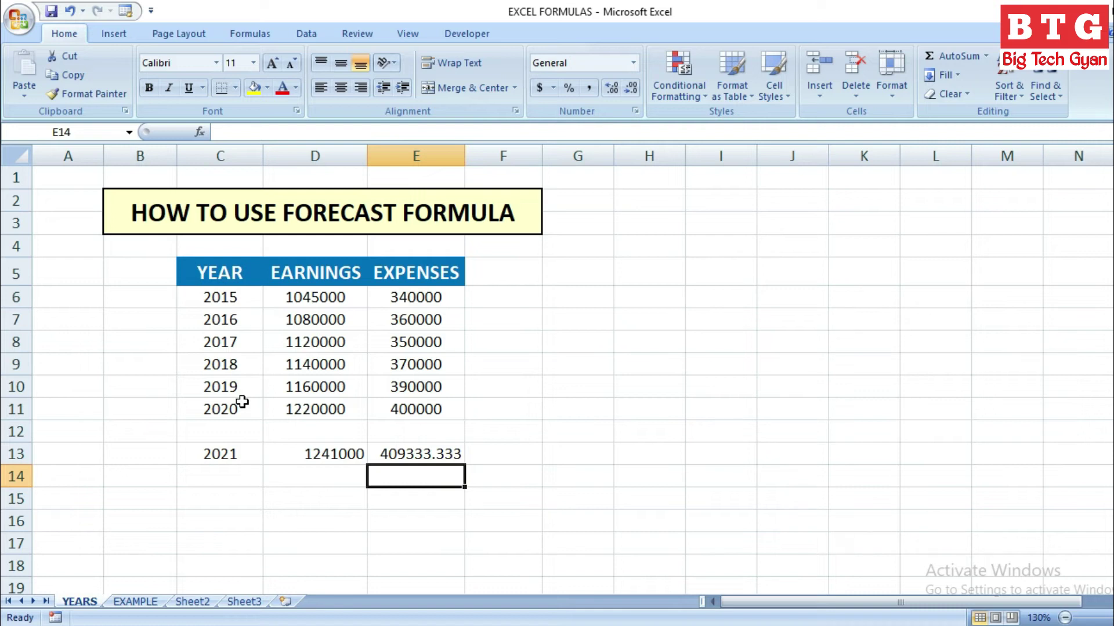
- On the EXAMPLE sheet, add months 7, 8 and 9 below the existing months
{"action": "left_click", "coordinate": [135, 601]}
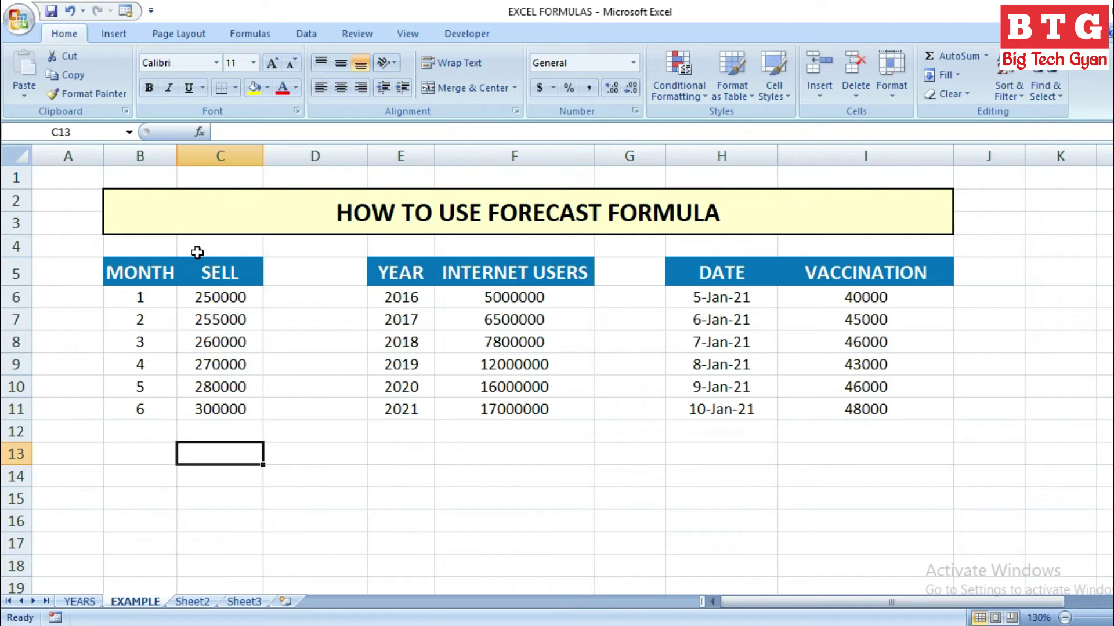
{"action": "left_click", "coordinate": [146, 460]}
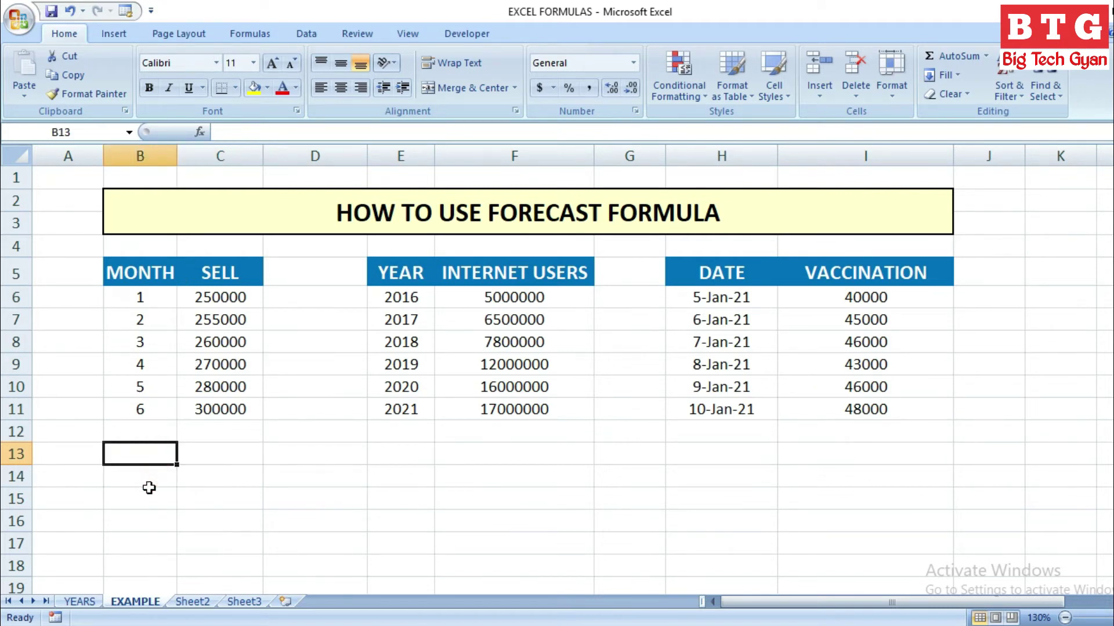
{"action": "type", "text": "7"}
{"action": "key", "text": "Return"}
{"action": "type", "text": "8"}
{"action": "key", "text": "Return"}
{"action": "type", "text": "9"}
{"action": "key", "text": "Return"}
{"action": "key", "text": "Up"}
{"action": "key", "text": "Up"}
{"action": "key", "text": "Up"}
{"action": "key", "text": "Right"}
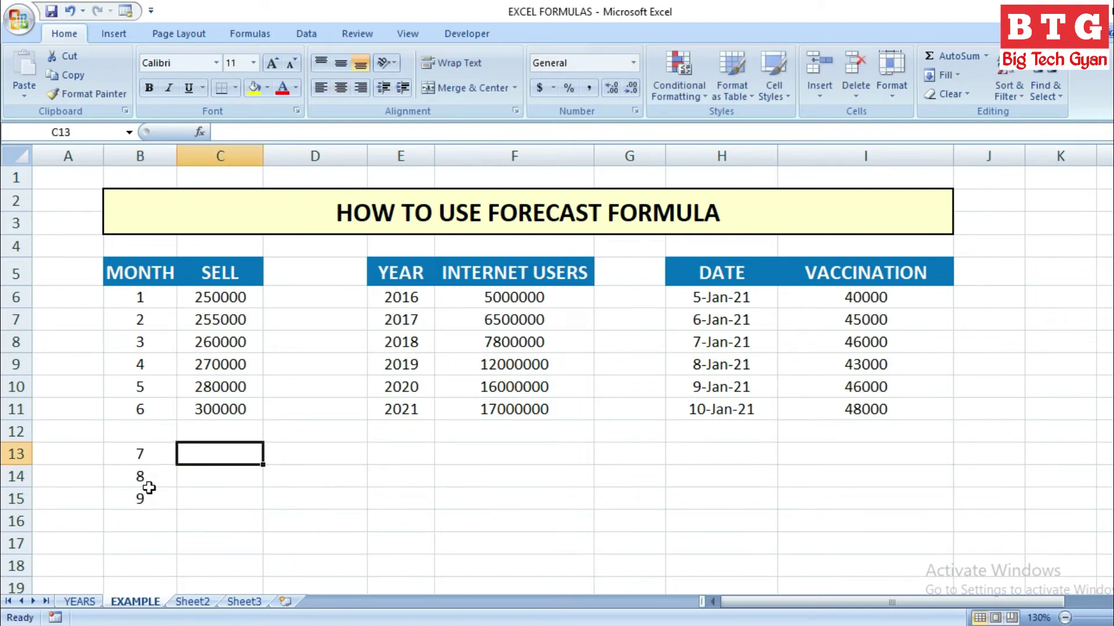
- Forecast month 7 sales in C13 with =FORECAST(B13,C6:C11,B6:B11), giving 302666.67
{"action": "type", "text": "=FORECAST("}
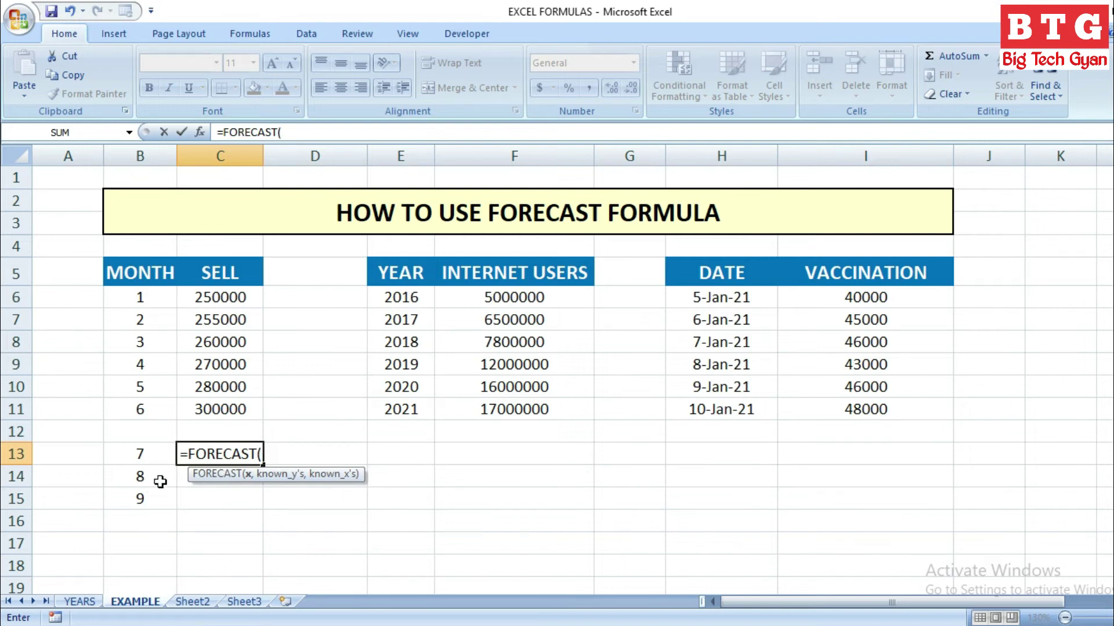
{"action": "left_click", "coordinate": [151, 459]}
{"action": "type", "text": ","}
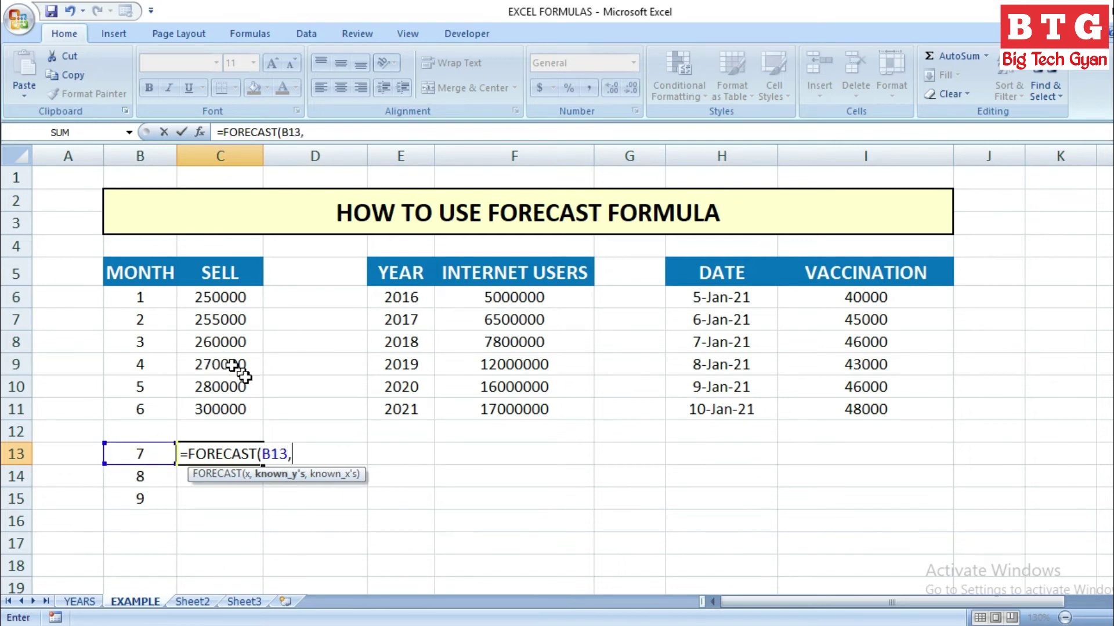
{"action": "left_click_drag", "start_coordinate": [213, 297], "coordinate": [212, 400]}
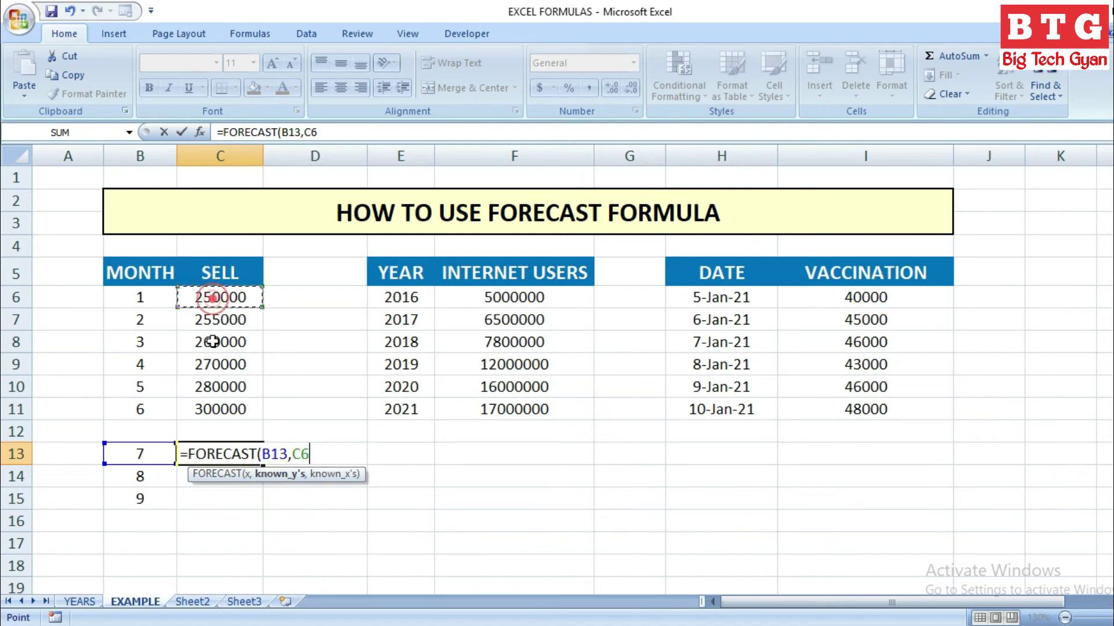
{"action": "type", "text": ":C11,"}
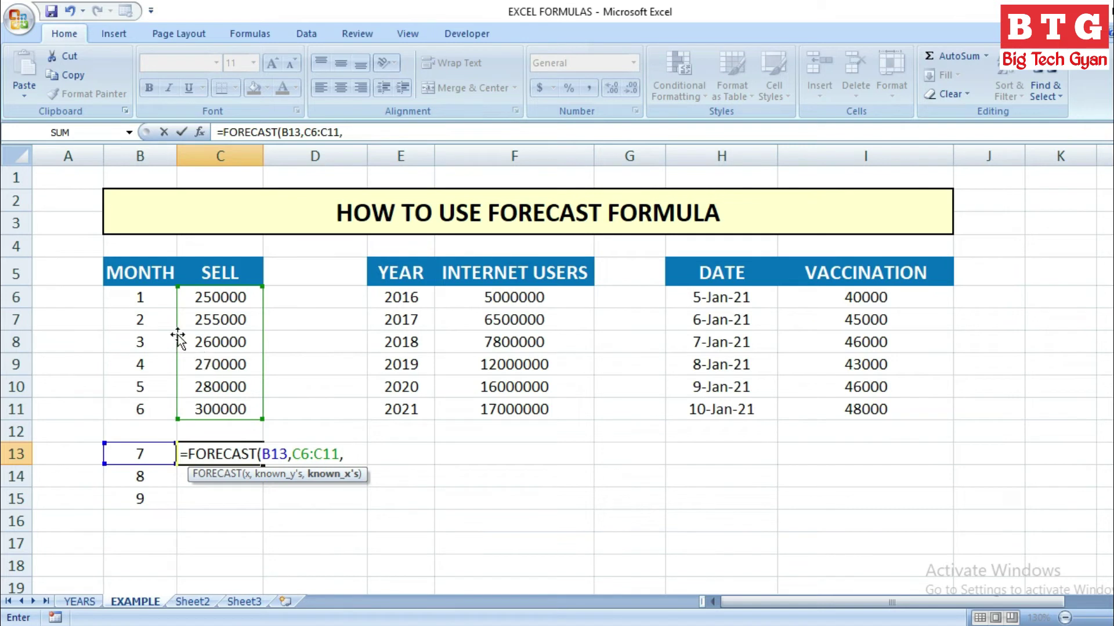
{"action": "left_click_drag", "start_coordinate": [145, 298], "coordinate": [140, 404]}
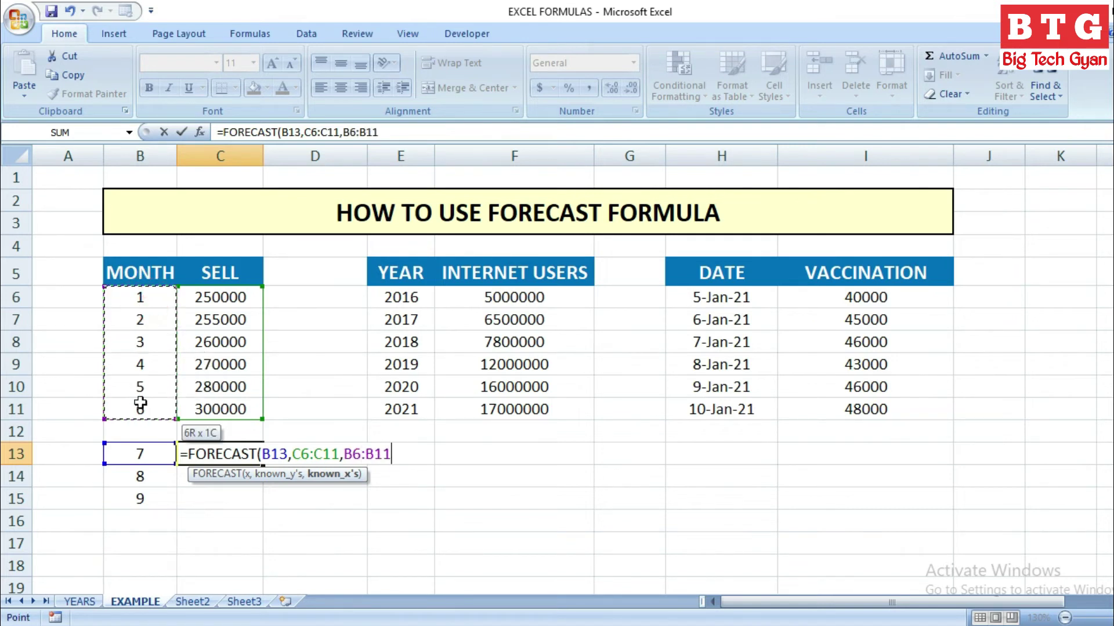
{"action": "type", "text": ")"}
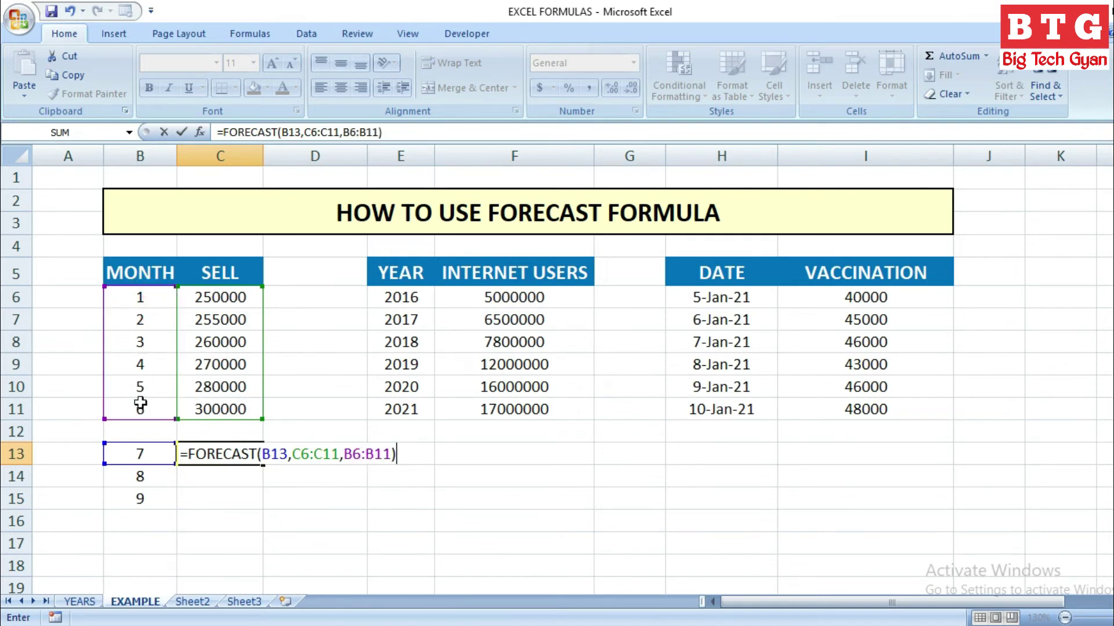
{"action": "key", "text": "Return"}
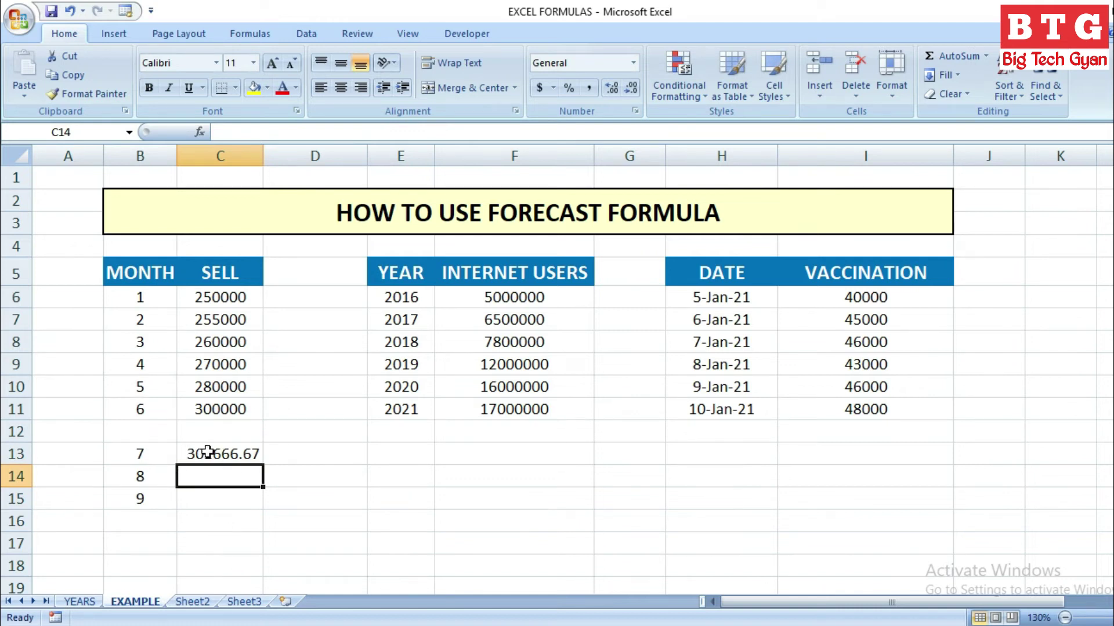
- Make the C6:C11 and B6:B11 ranges in the C13 forecast formula absolute
{"action": "left_click", "coordinate": [223, 453]}
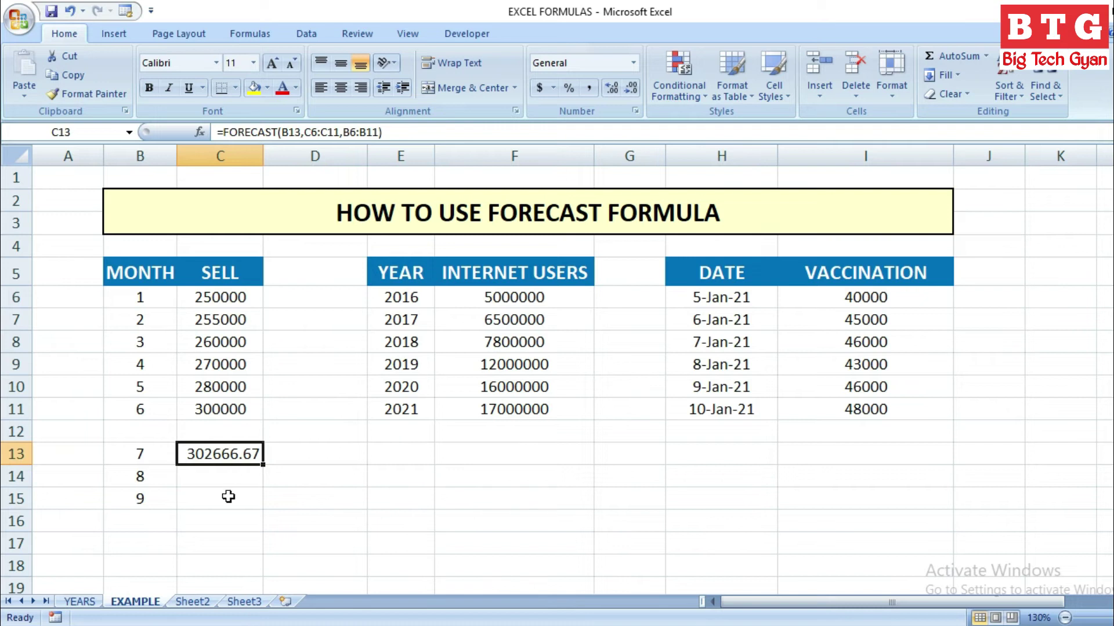
{"action": "double_click", "coordinate": [231, 456]}
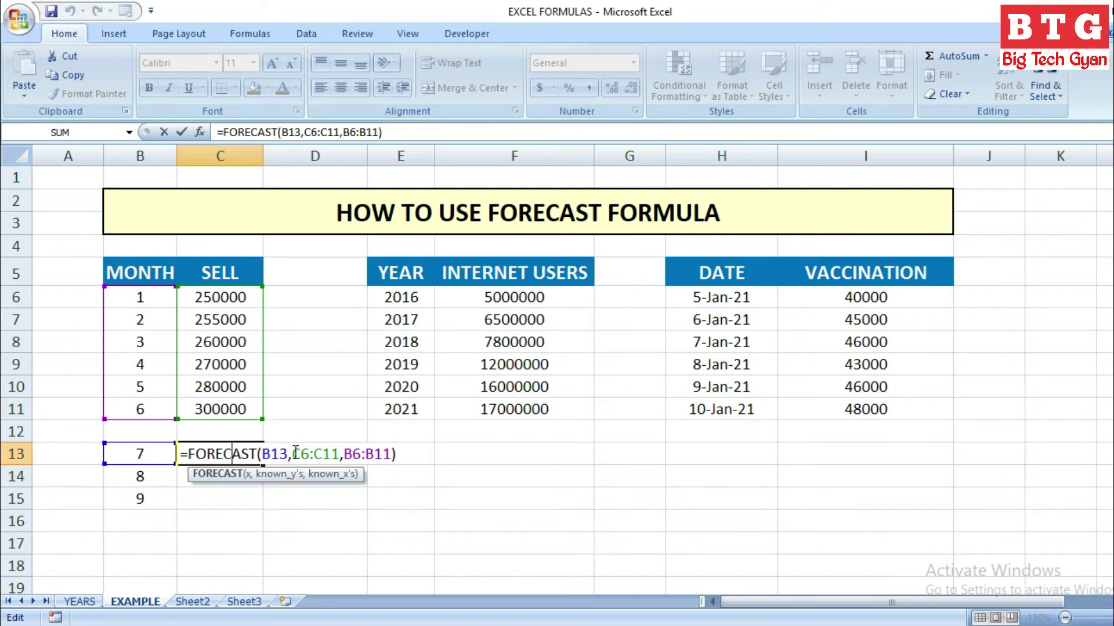
{"action": "left_click_drag", "start_coordinate": [292, 454], "coordinate": [391, 454]}
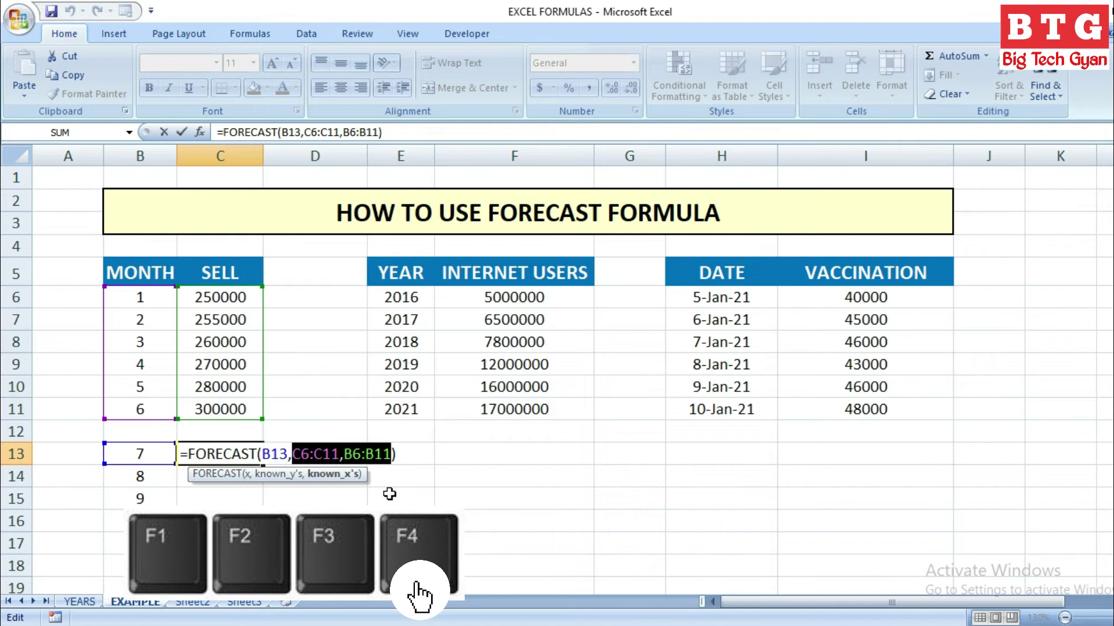
{"action": "key", "text": "F4"}
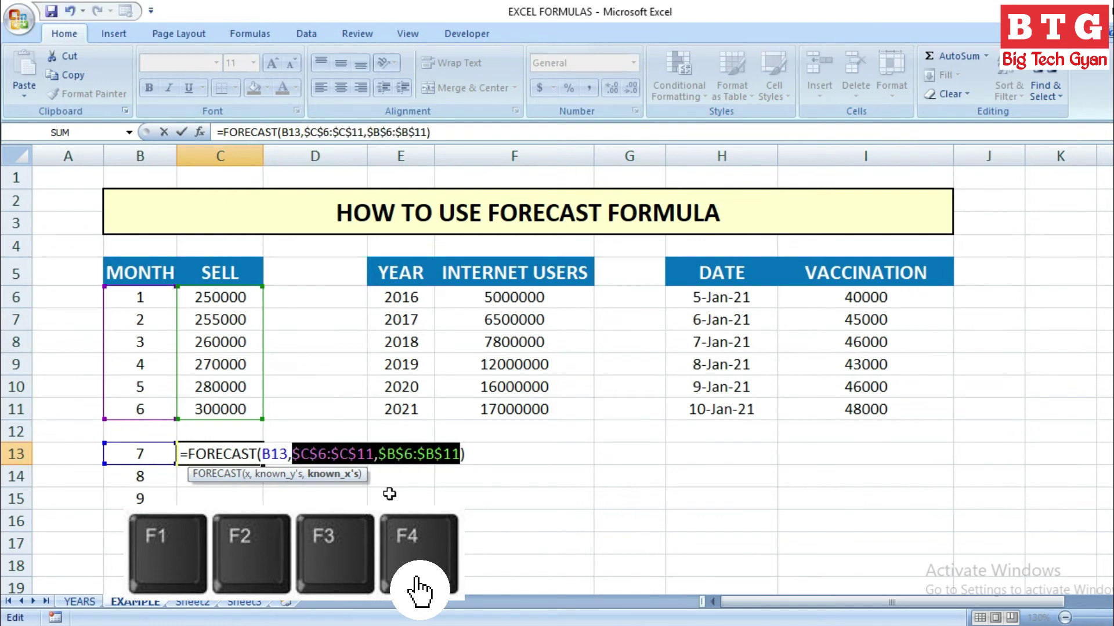
{"action": "key", "text": "Return"}
- Fill the forecast down to C15, predicting 312238.1 and 321809.52 for months 8 and 9
{"action": "left_click", "coordinate": [253, 458]}
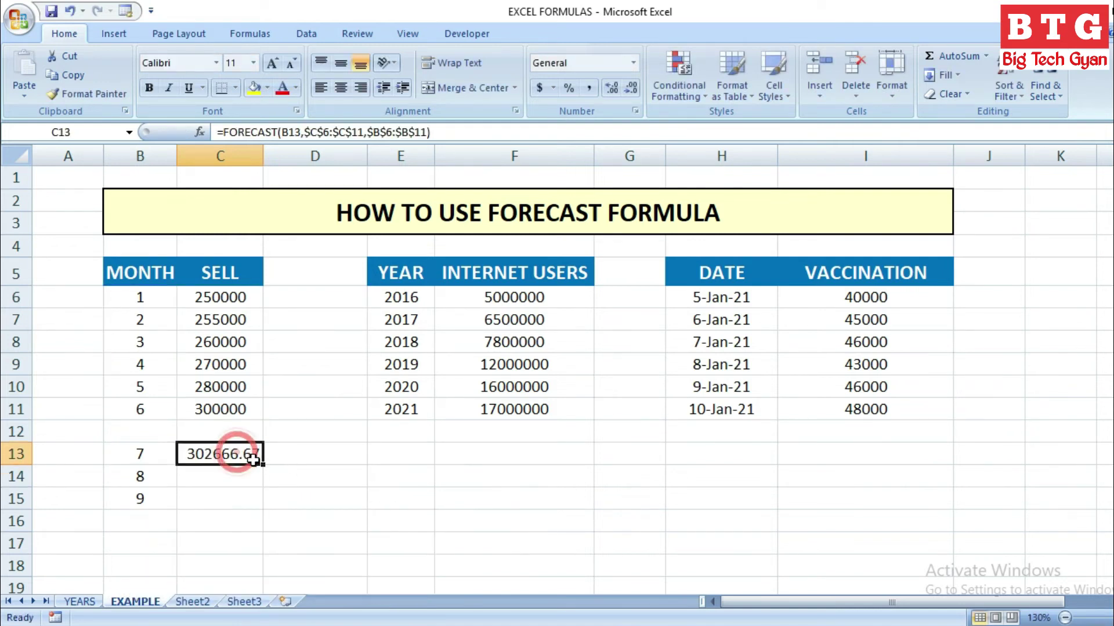
{"action": "left_click_drag", "start_coordinate": [262, 464], "coordinate": [264, 500]}
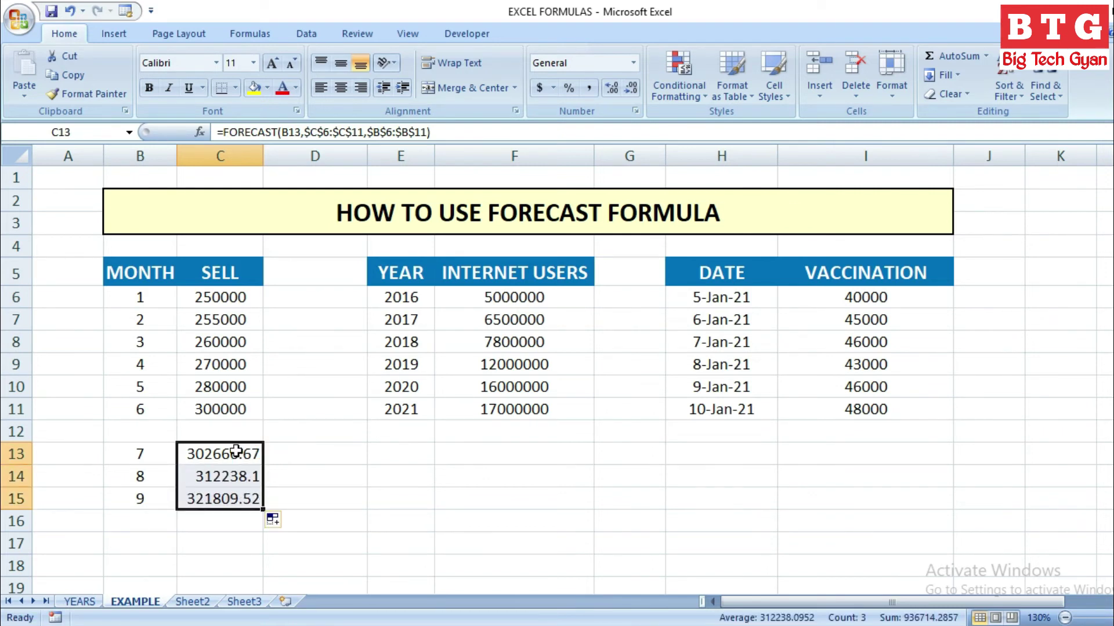
{"action": "left_click", "coordinate": [300, 477]}
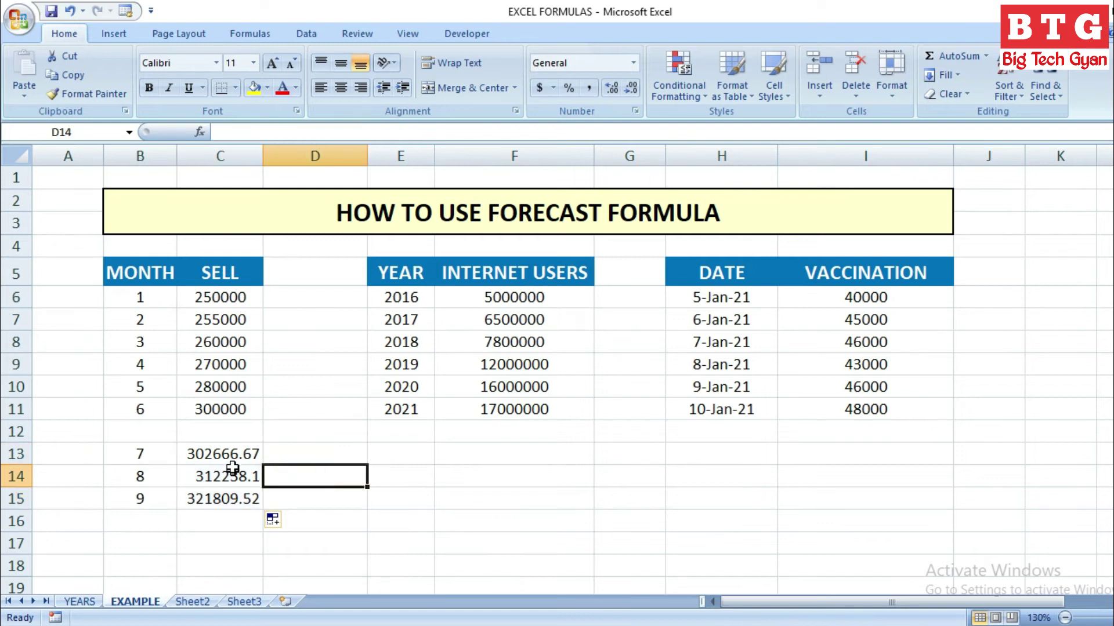
{"action": "left_click", "coordinate": [403, 450]}
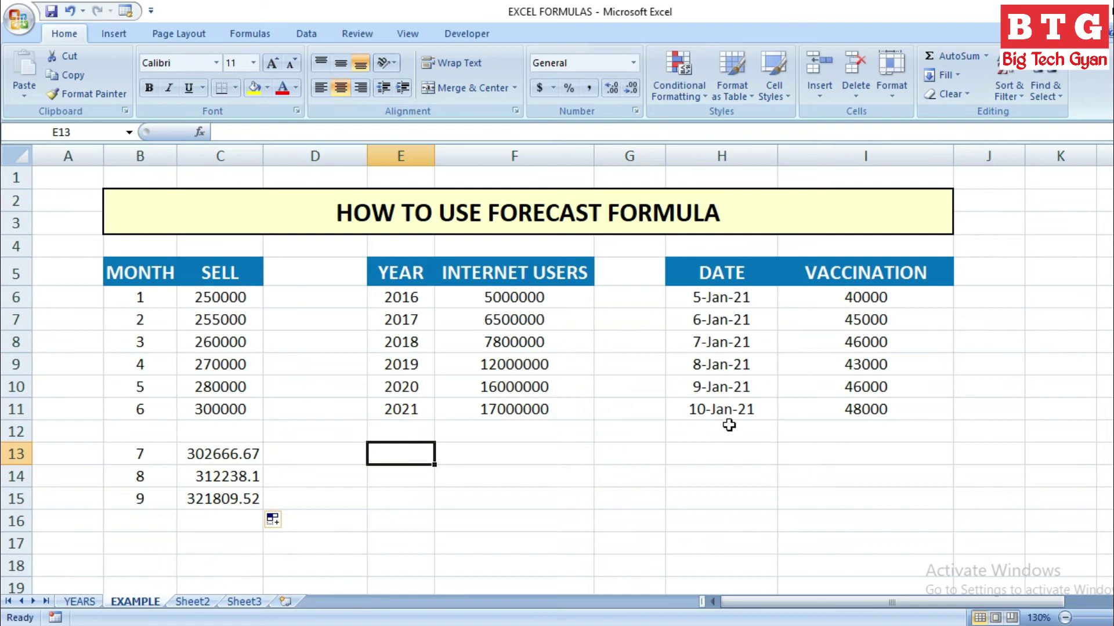
- Enter the date 01/11/2021 (11-Jan-21) in H13 below the vaccination dates
{"action": "left_click", "coordinate": [708, 451]}
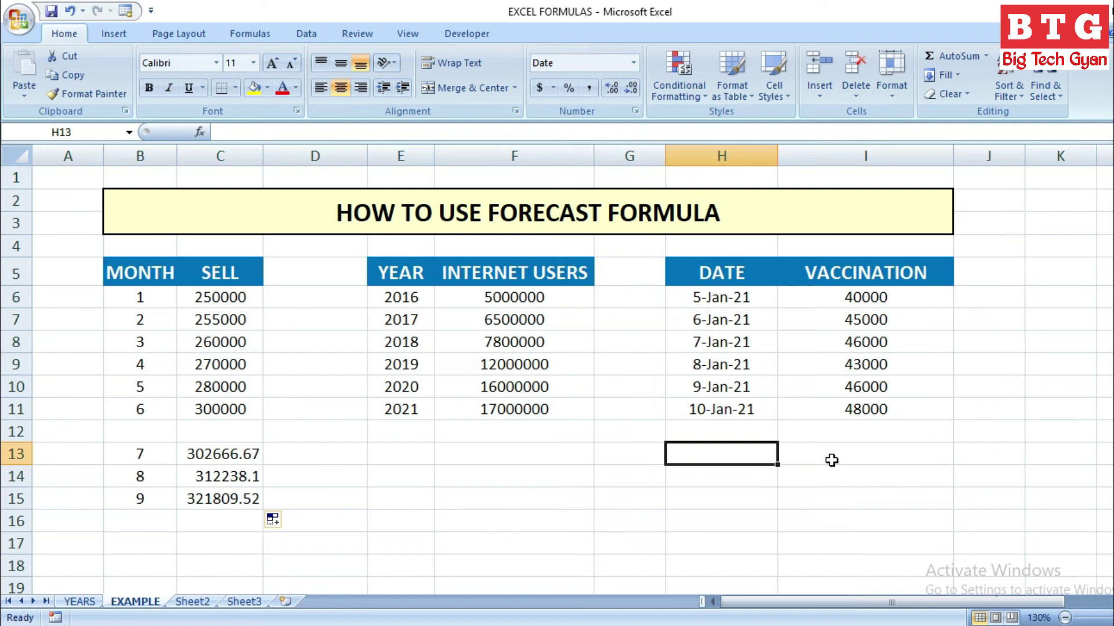
{"action": "type", "text": "01/"}
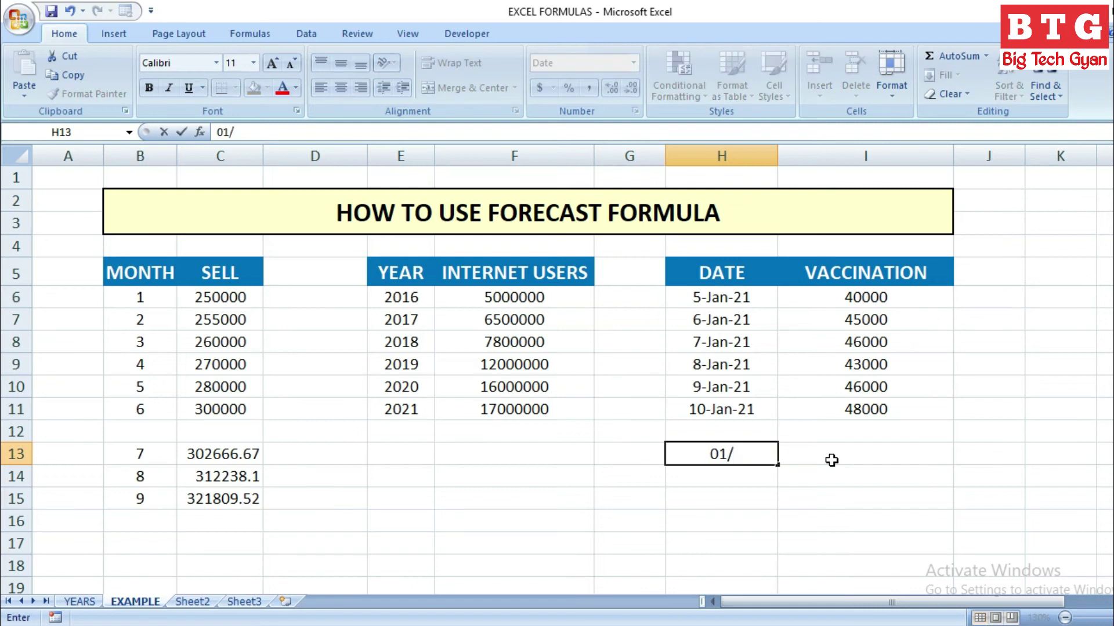
{"action": "type", "text": "11"}
{"action": "type", "text": "/"}
{"action": "type", "text": "2021"}
{"action": "key", "text": "Return"}
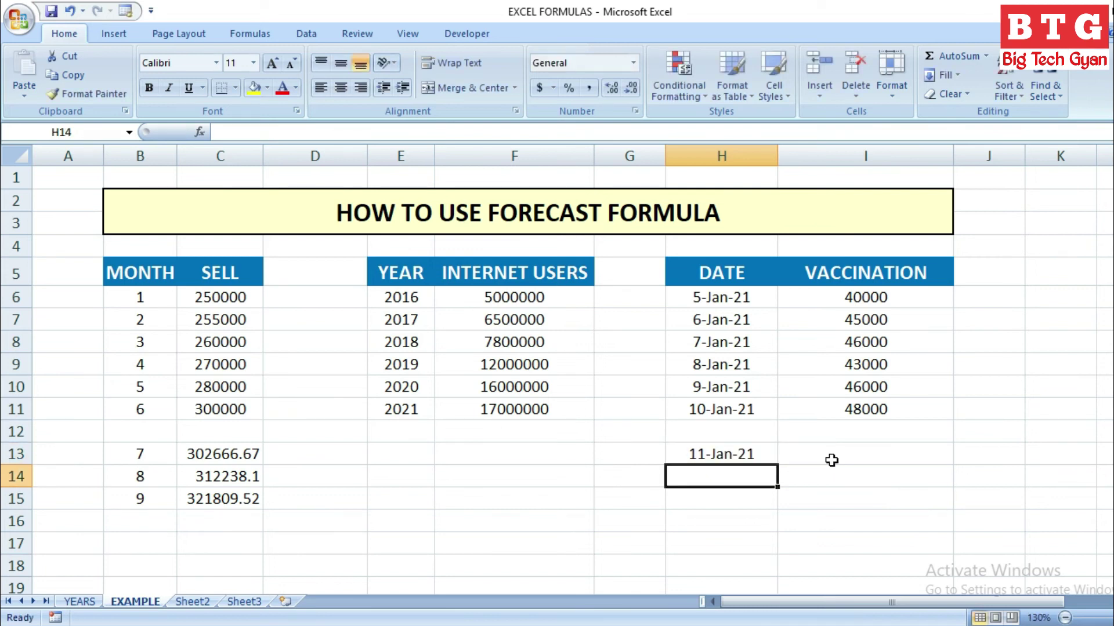
{"action": "key", "text": "Up"}
{"action": "left_click", "coordinate": [831, 460]}
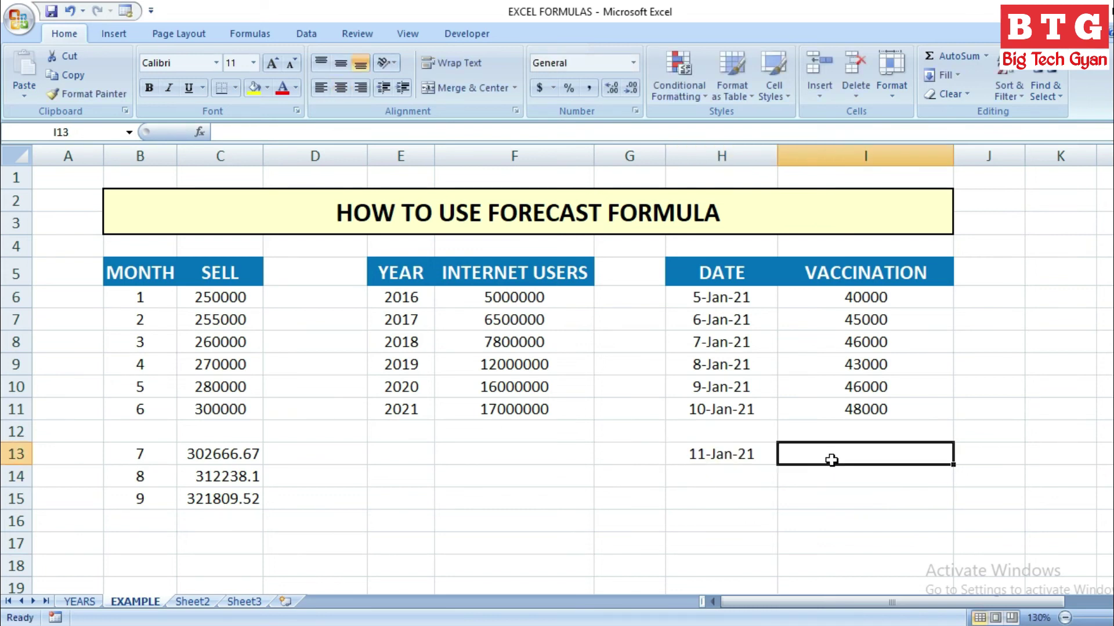
- Enter =FORECAST(H13,I6:I11,H6:H10) in I13 to forecast vaccinations for 11-Jan-21
{"action": "type", "text": "="}
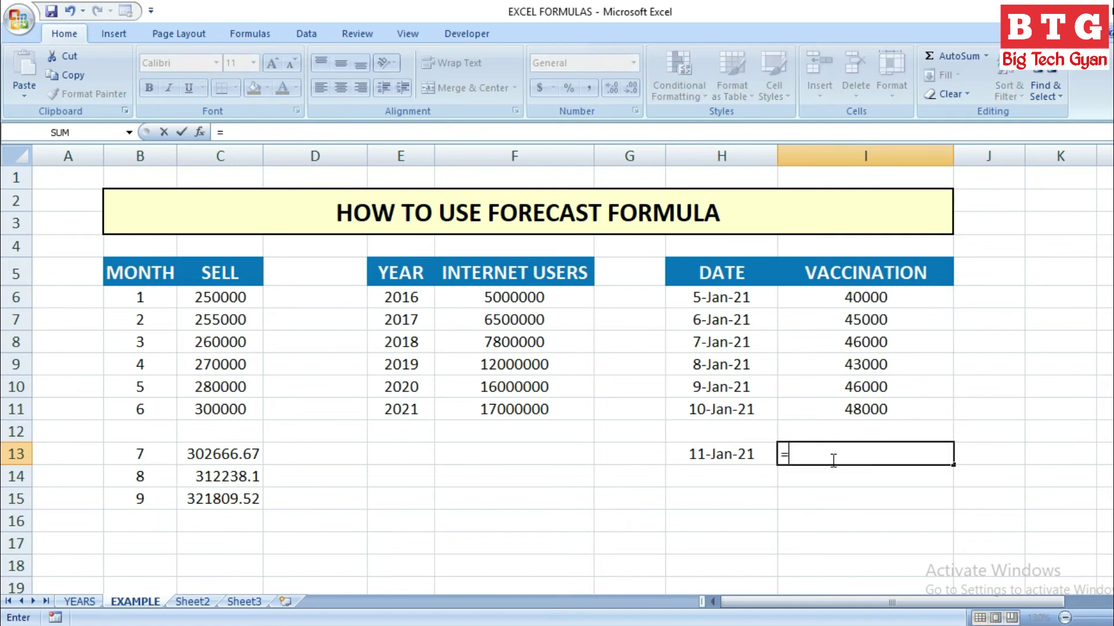
{"action": "type", "text": "FORECAST("}
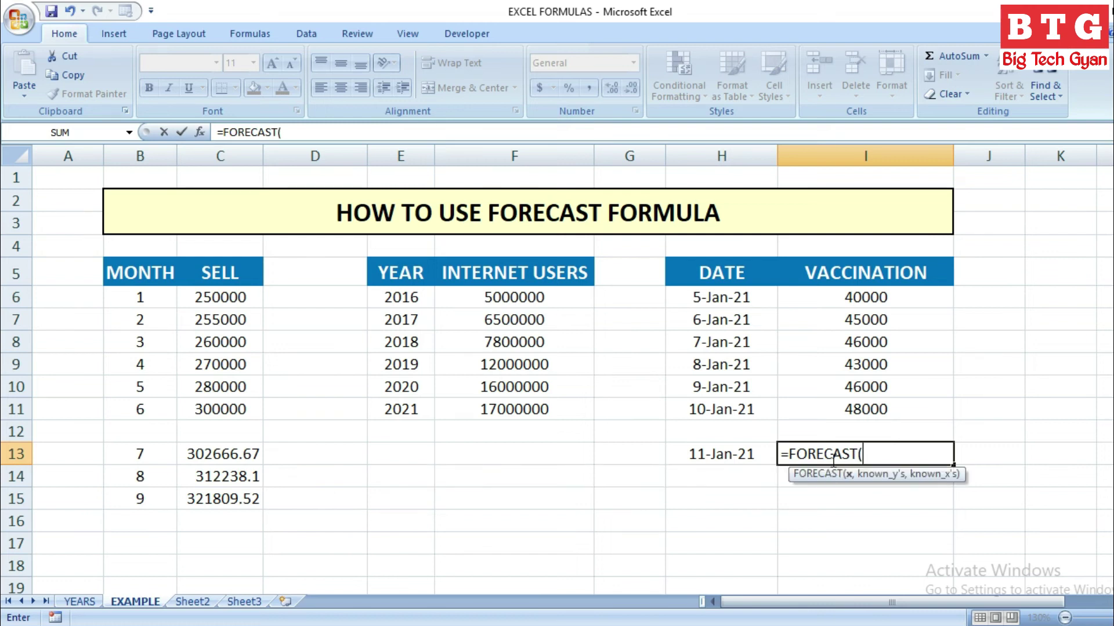
{"action": "left_click", "coordinate": [722, 456]}
{"action": "type", "text": ","}
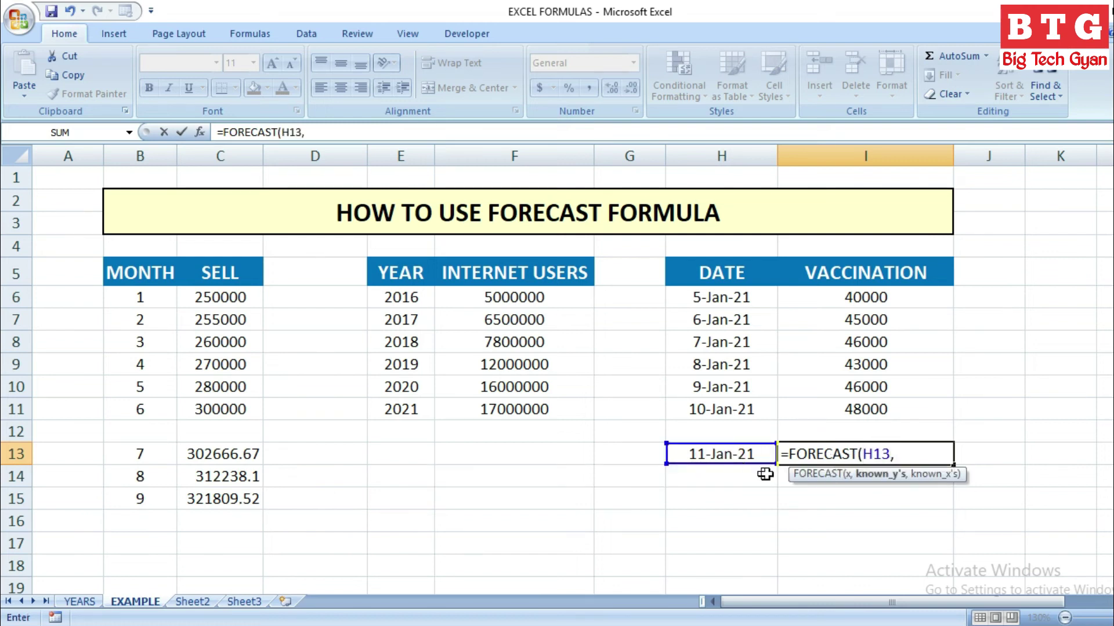
{"action": "left_click", "coordinate": [841, 290]}
{"action": "left_click_drag", "start_coordinate": [841, 290], "coordinate": [843, 409]}
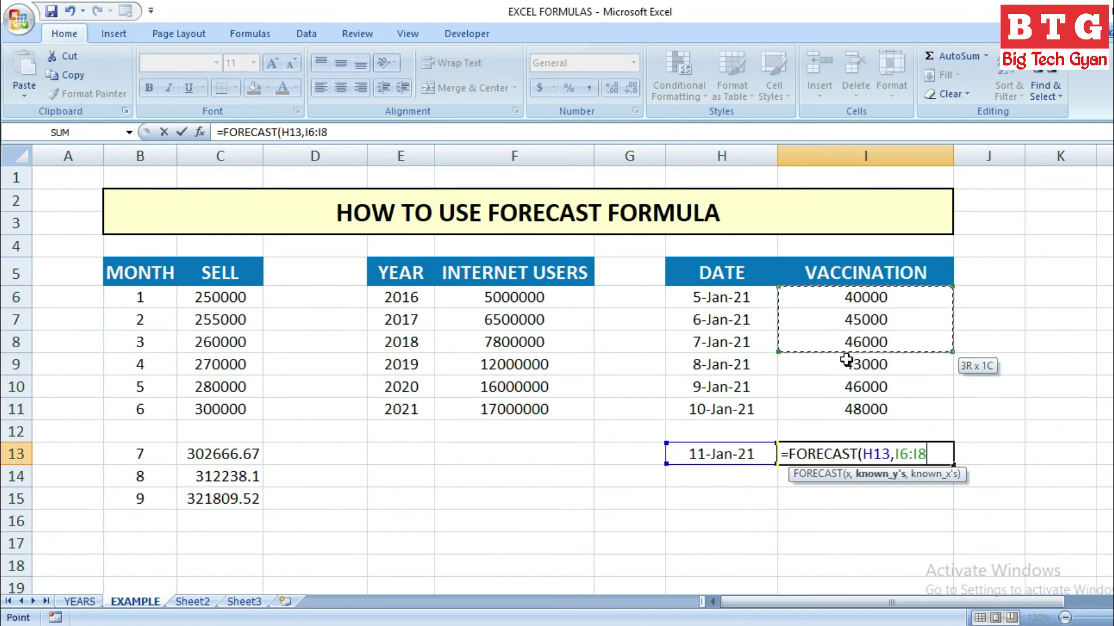
{"action": "type", "text": ","}
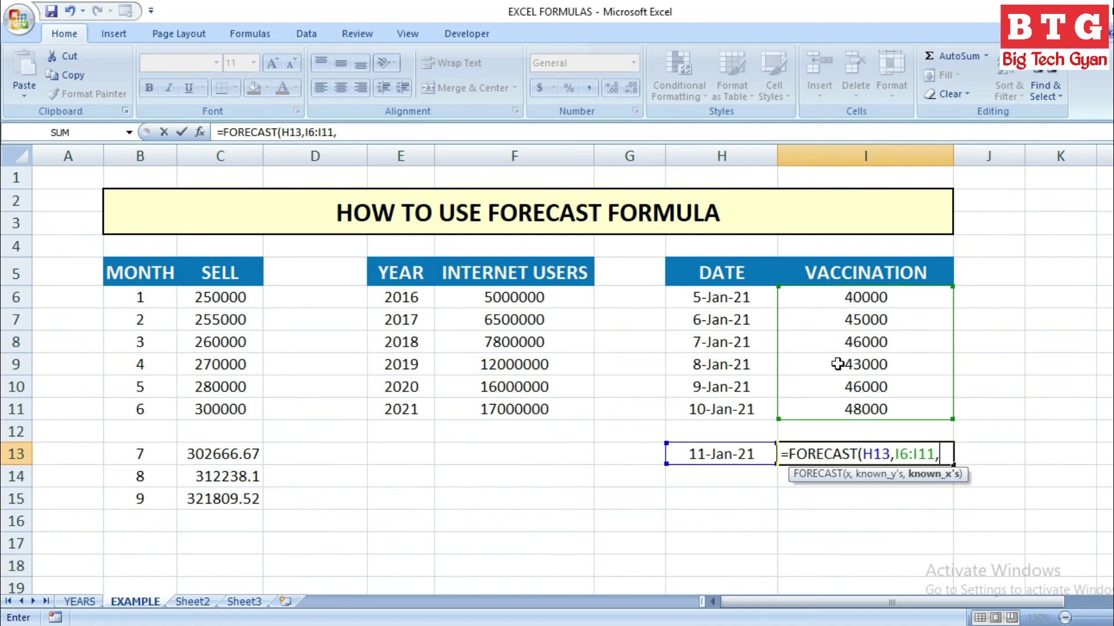
{"action": "left_click_drag", "start_coordinate": [745, 297], "coordinate": [740, 388]}
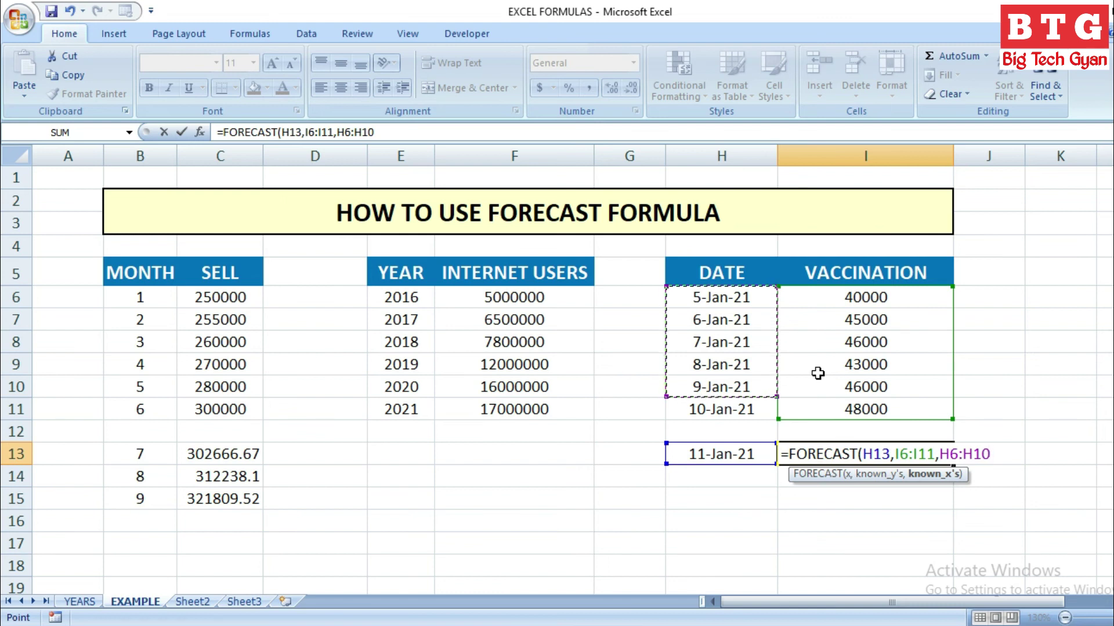
{"action": "type", "text": ")"}
{"action": "key", "text": "Return"}
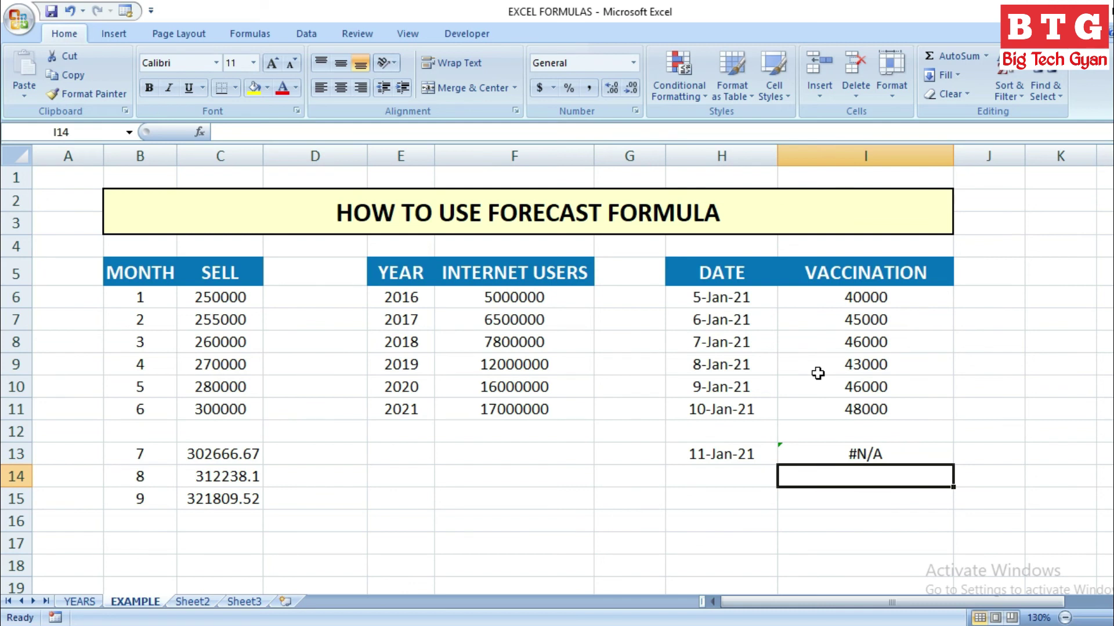
- Fix the #N/A by extending the known dates to H6:H11, giving 48666.66667
{"action": "left_click", "coordinate": [821, 454]}
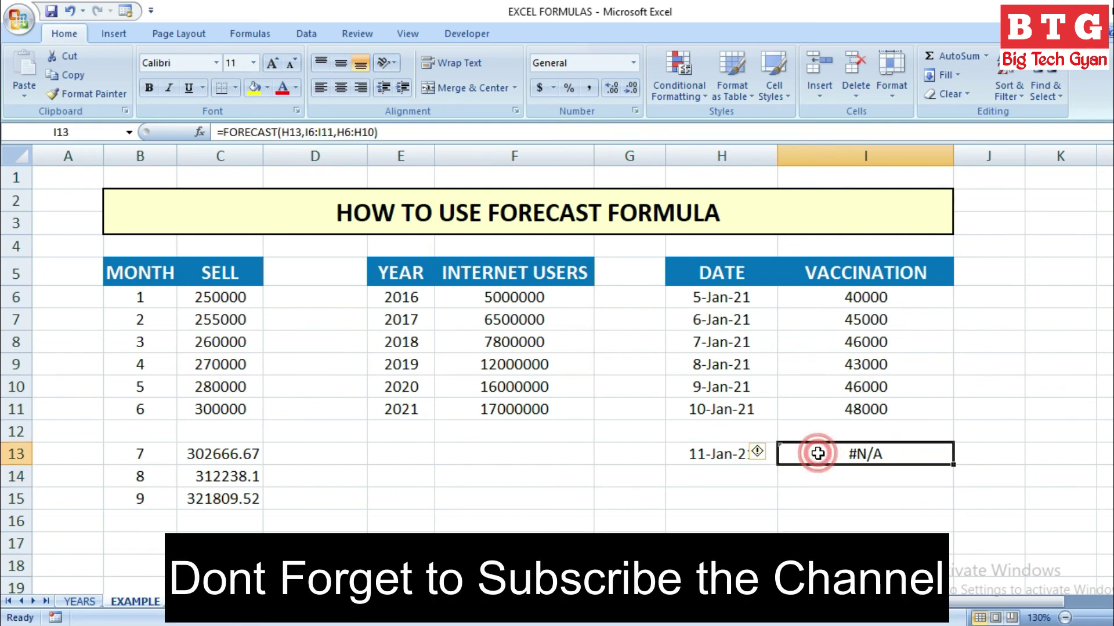
{"action": "double_click", "coordinate": [863, 450]}
{"action": "left_click_drag", "start_coordinate": [776, 397], "coordinate": [773, 416]}
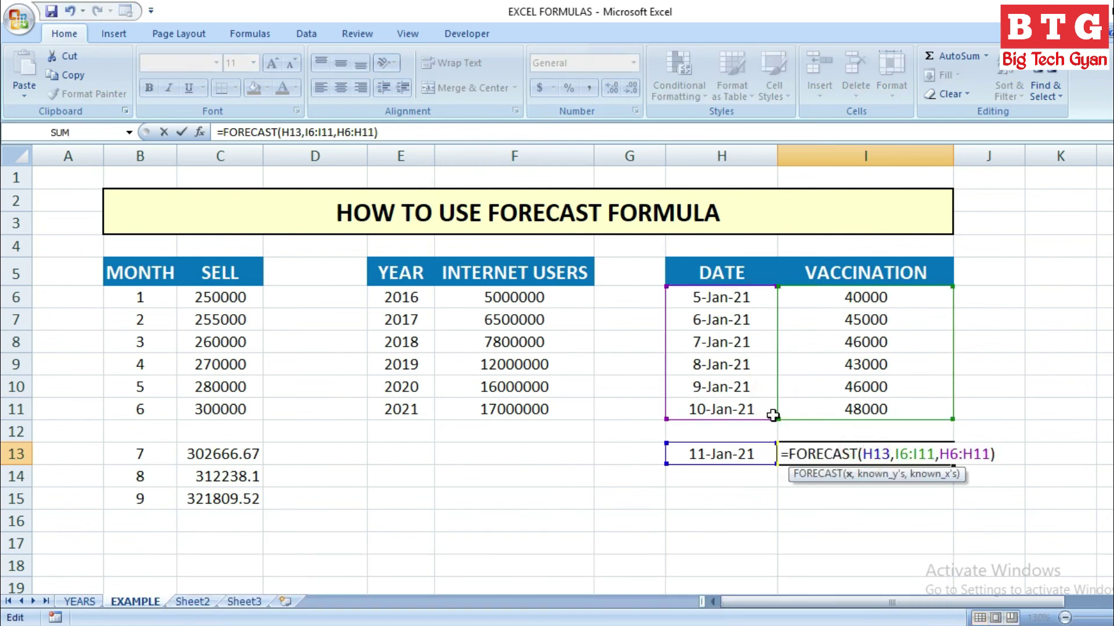
{"action": "key", "text": "Return"}
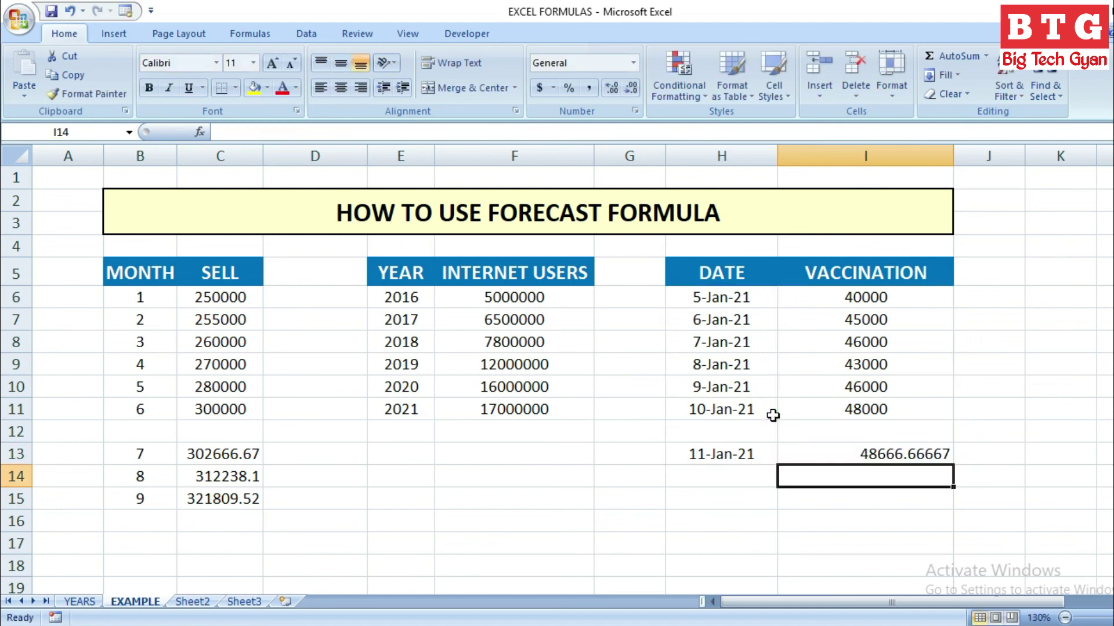